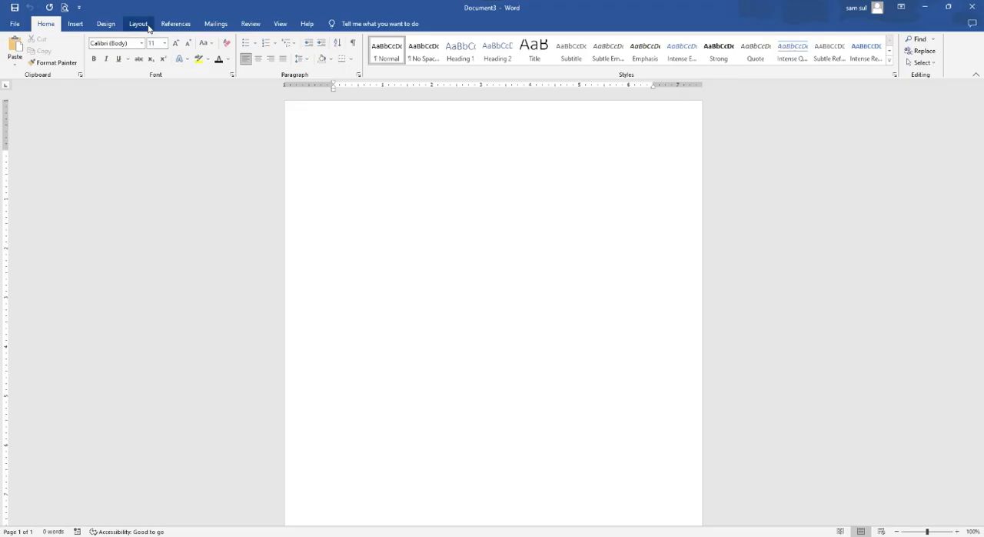
- Set the blank document's page orientation to landscape
{"action": "left_click", "coordinate": [140, 24]}
{"action": "left_click", "coordinate": [46, 54]}
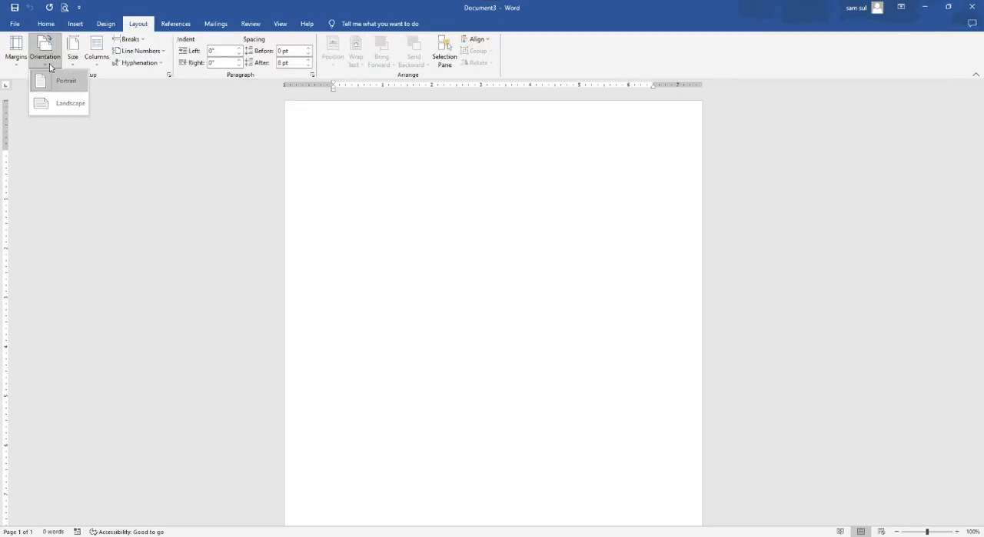
{"action": "left_click", "coordinate": [61, 103]}
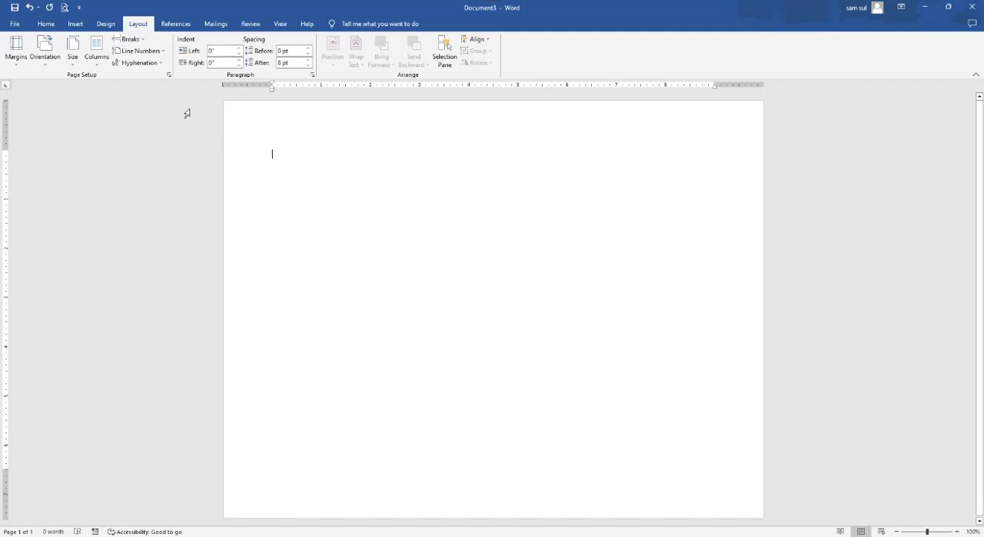
- Set the paper size to A4 for the whole document
{"action": "left_click", "coordinate": [169, 76]}
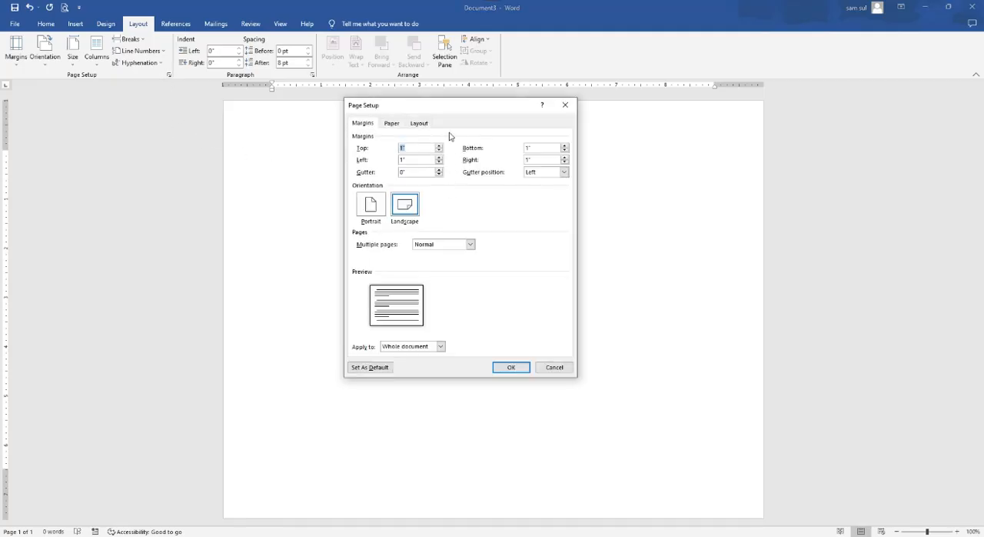
{"action": "left_click", "coordinate": [394, 124]}
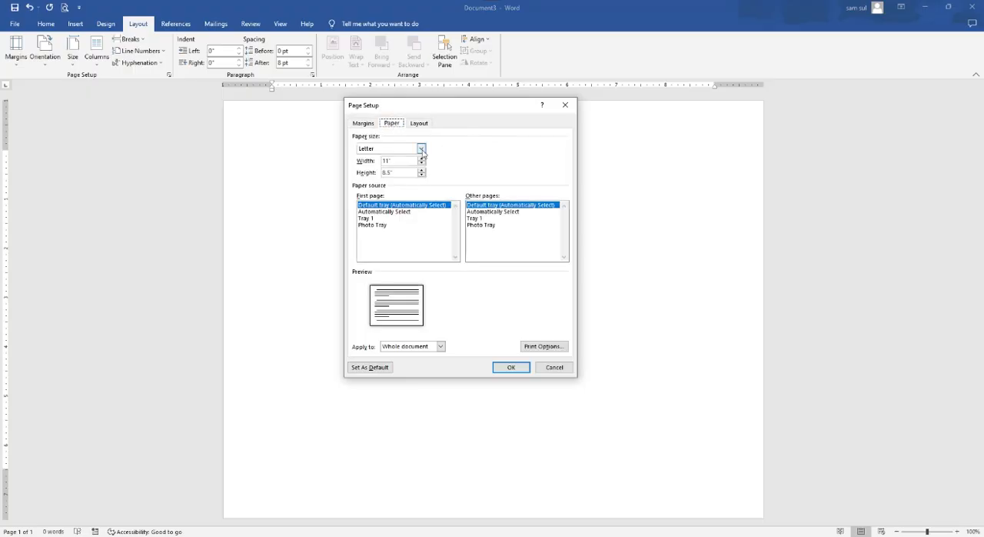
{"action": "left_click", "coordinate": [421, 149]}
{"action": "left_click", "coordinate": [396, 177]}
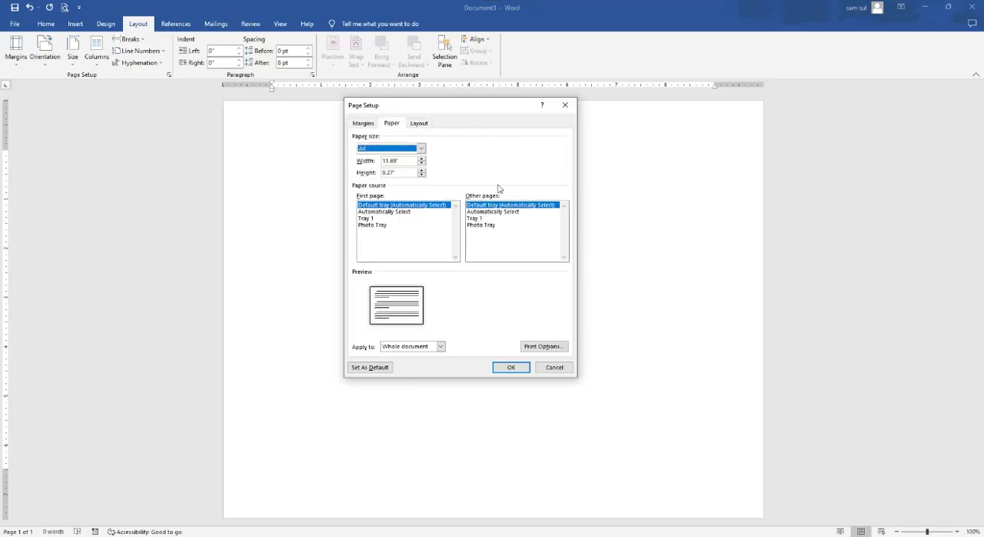
{"action": "left_click", "coordinate": [510, 367]}
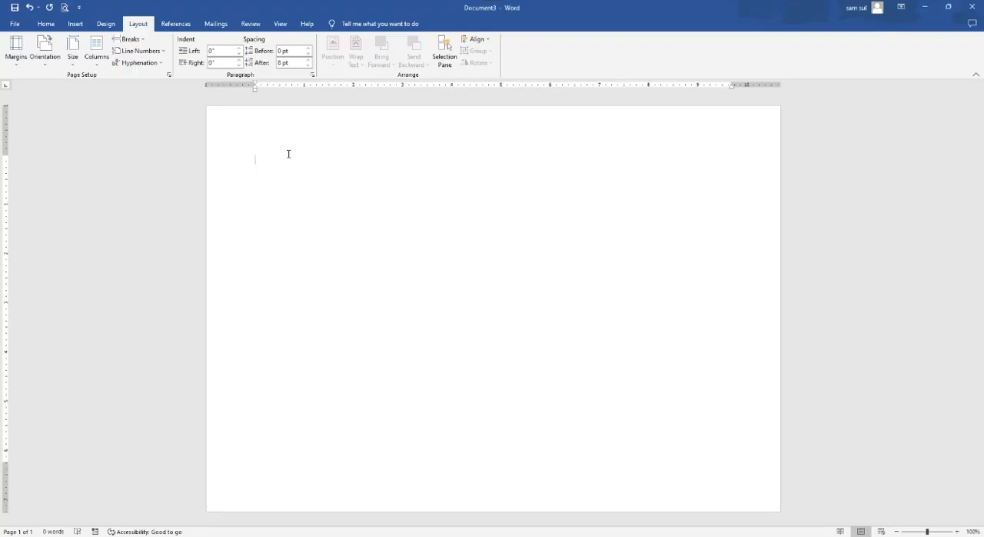
- Set the paragraph spacing after to 0 pt and the line spacing to Single
{"action": "left_click", "coordinate": [313, 76]}
{"action": "left_click_drag", "start_coordinate": [492, 121], "coordinate": [454, 119]}
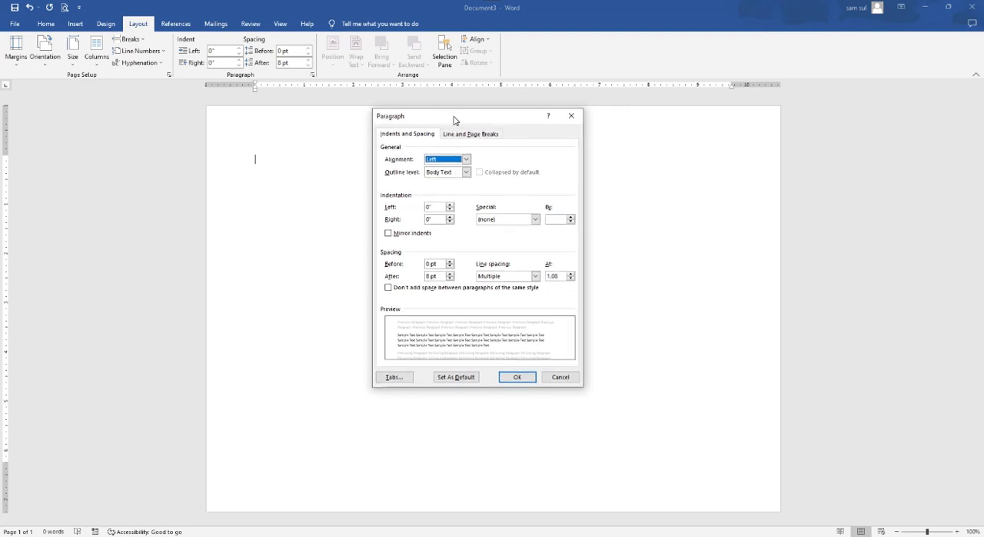
{"action": "left_click", "coordinate": [450, 279]}
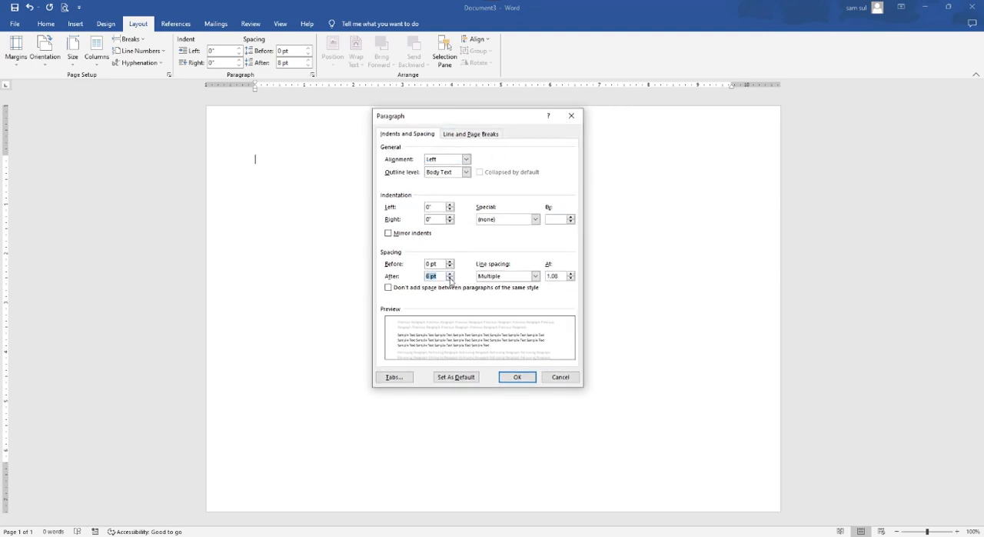
{"action": "left_click", "coordinate": [451, 274]}
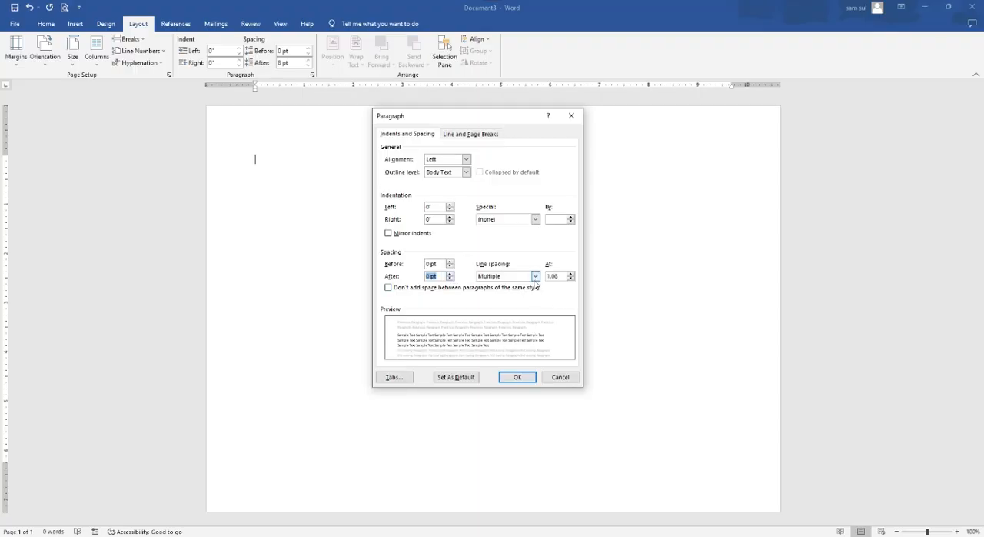
{"action": "left_click", "coordinate": [535, 276]}
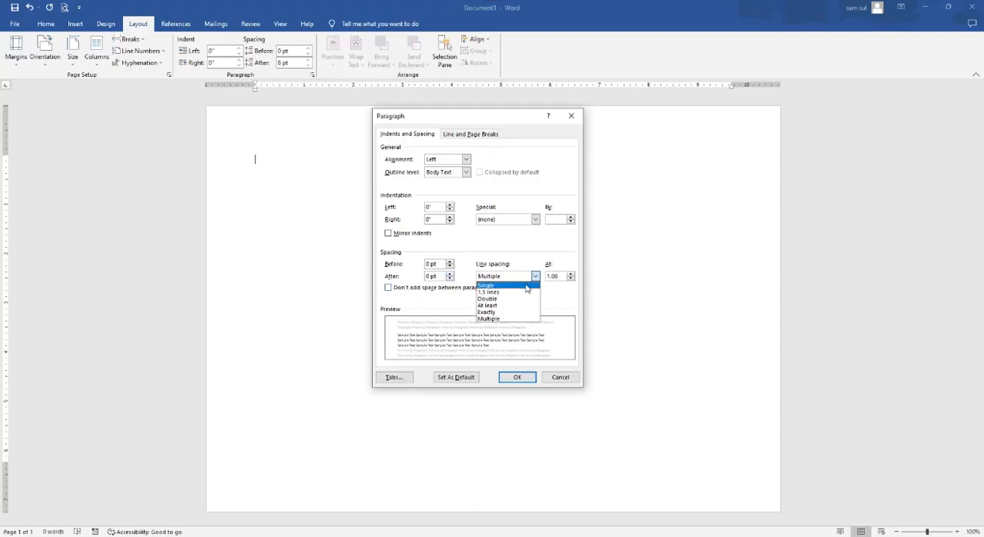
{"action": "left_click", "coordinate": [528, 286]}
{"action": "left_click", "coordinate": [513, 377]}
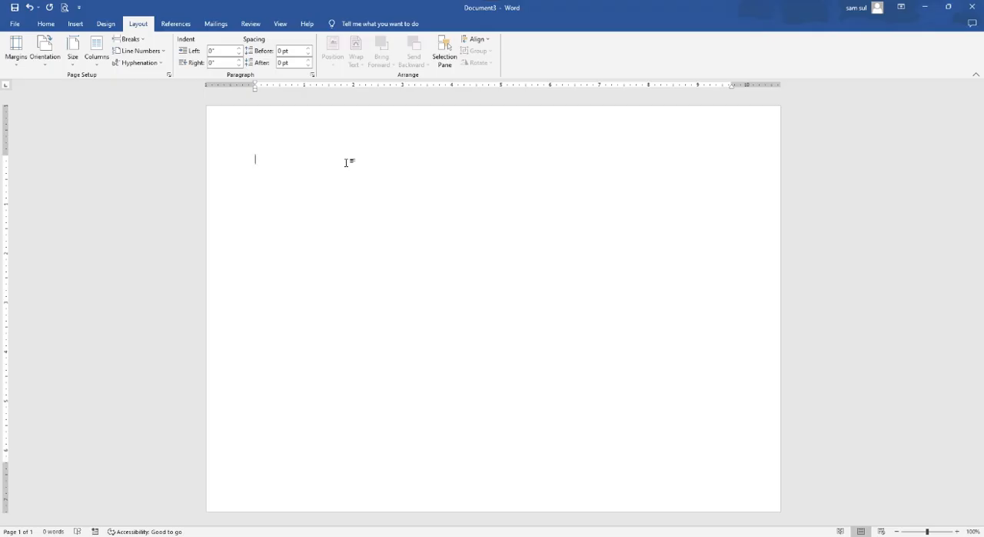
- Enter the two-line title "STRUKTUR ORGANISASI" and "SEKOLAH MENENGAH KEJURUAN (SMK) BELAJAR BARENG"
{"action": "type", "text": "STRUKTUR ORGANISASI"}
{"action": "key", "text": "Return"}
{"action": "type", "text": "SEKOLAH MENENGAH KEJURUAN (SMK) BELAJA"}
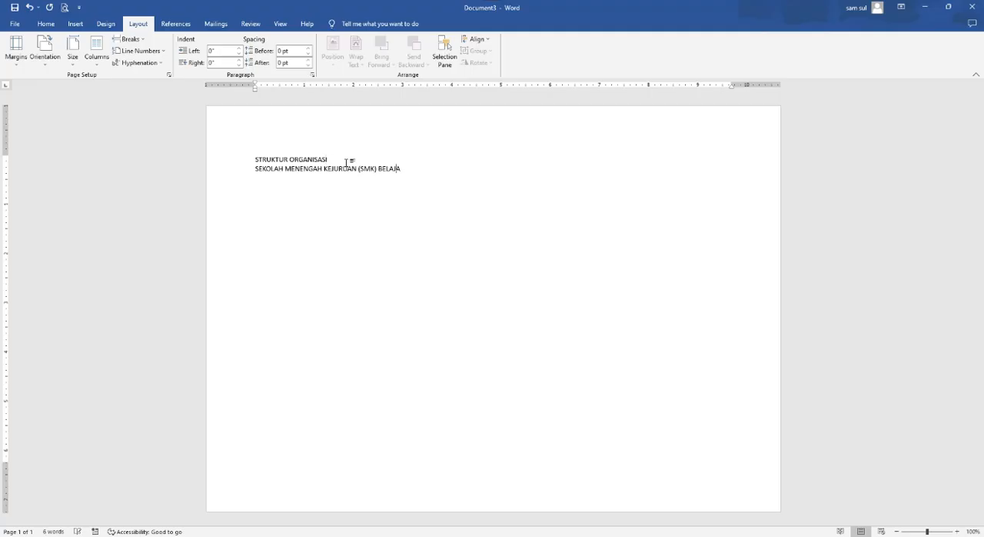
{"action": "type", "text": "R BARENG"}
- Format both title lines as 18 pt bold text and center them on the page
{"action": "left_click_drag", "start_coordinate": [235, 162], "coordinate": [233, 169]}
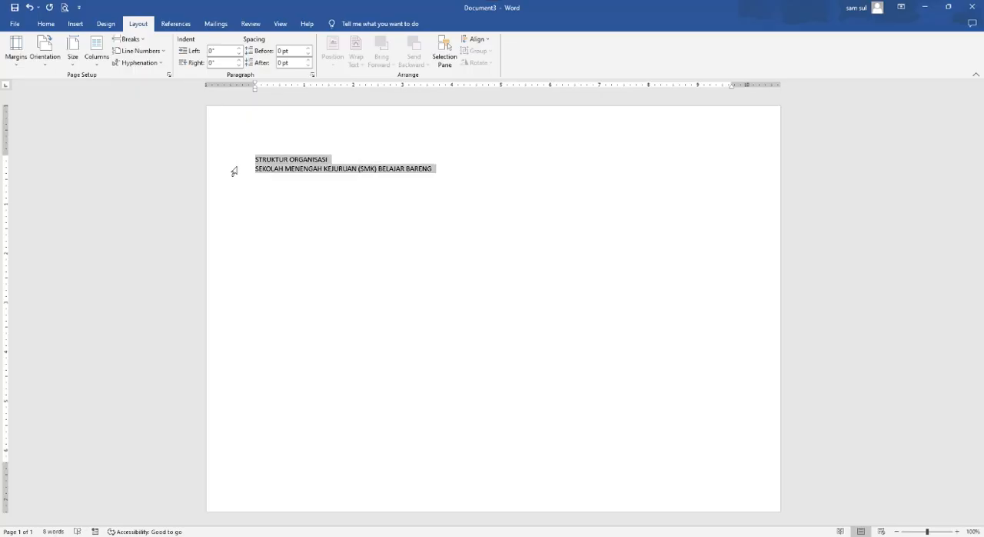
{"action": "left_click", "coordinate": [46, 23]}
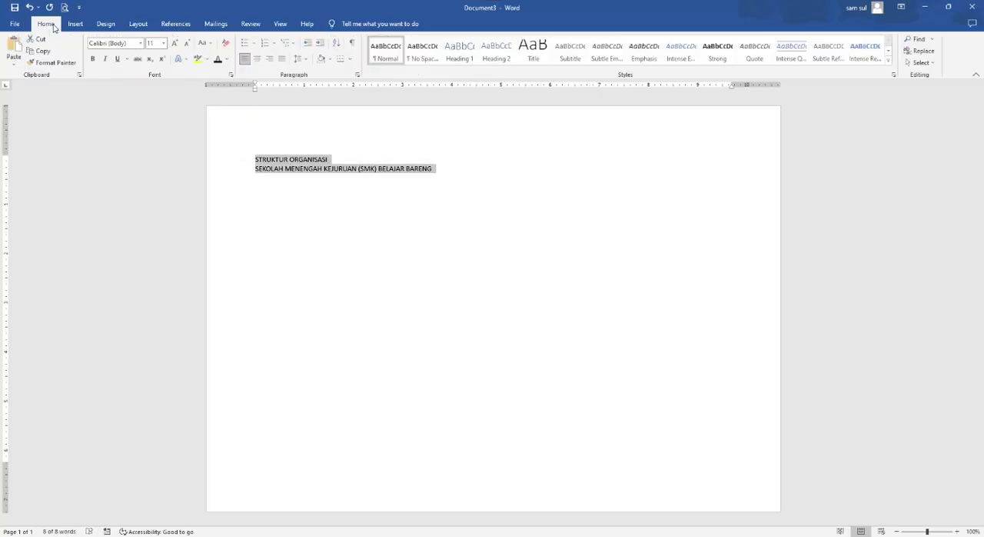
{"action": "left_click", "coordinate": [165, 44]}
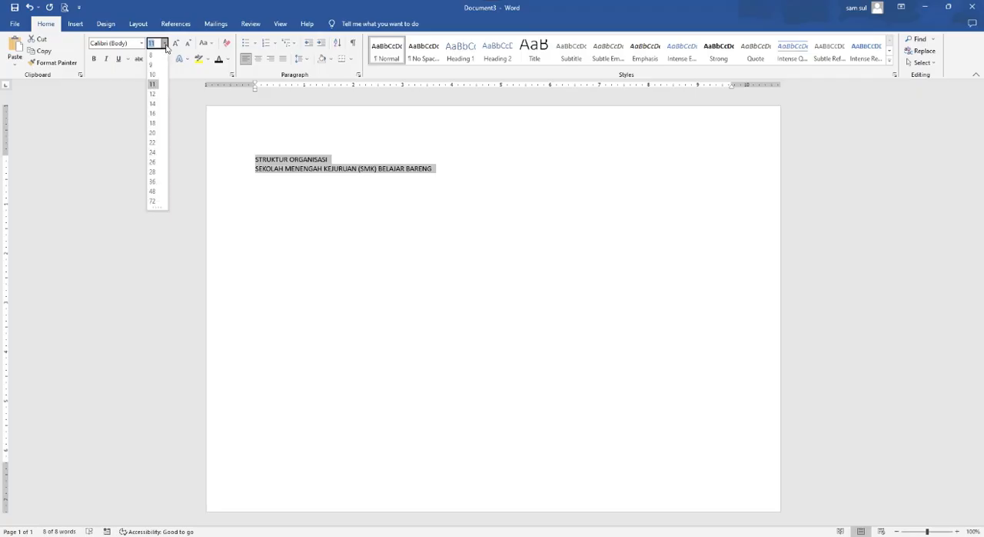
{"action": "left_click", "coordinate": [153, 123]}
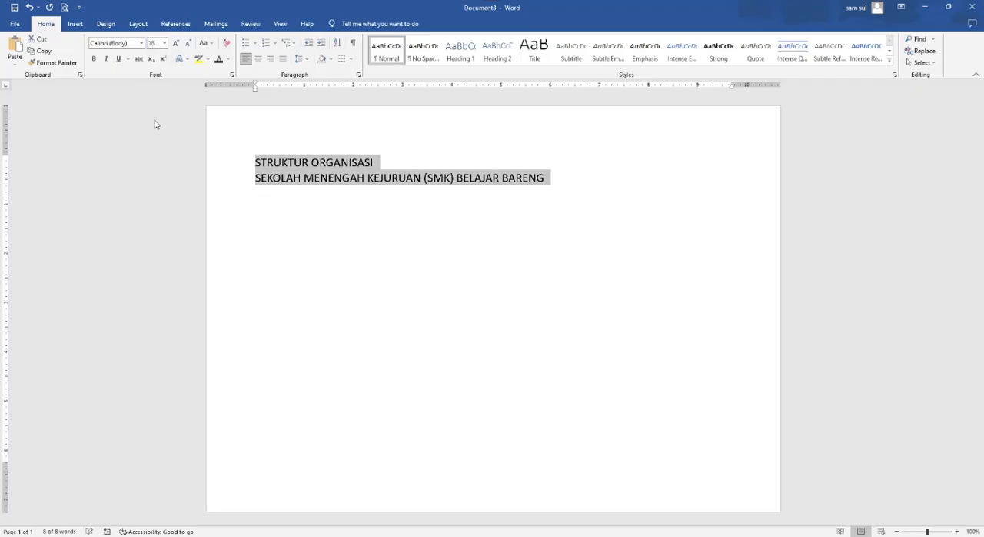
{"action": "left_click", "coordinate": [94, 61]}
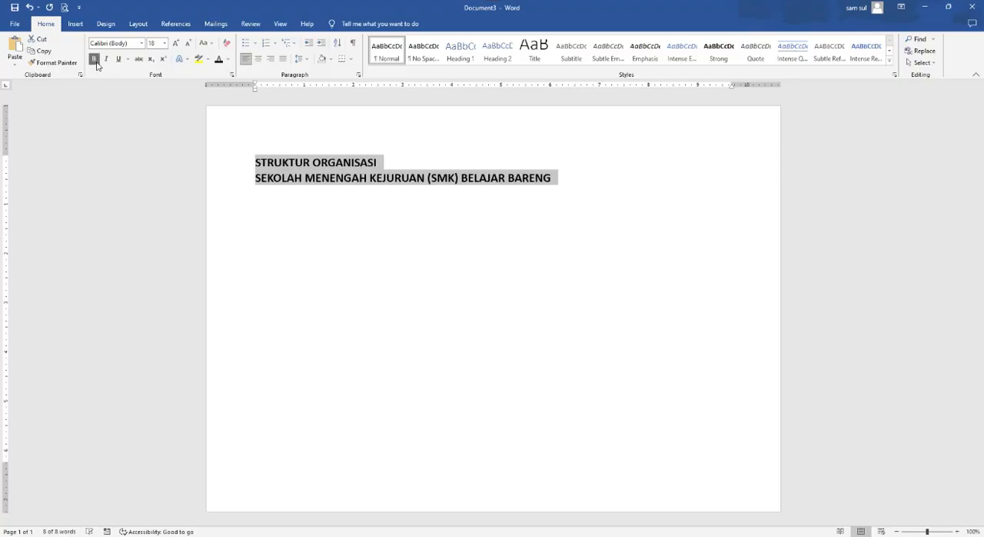
{"action": "left_click", "coordinate": [258, 59]}
- Draw a rounded-corner rectangle about 1.9" wide and 0.55" high below the left part of the title
{"action": "left_click", "coordinate": [688, 203]}
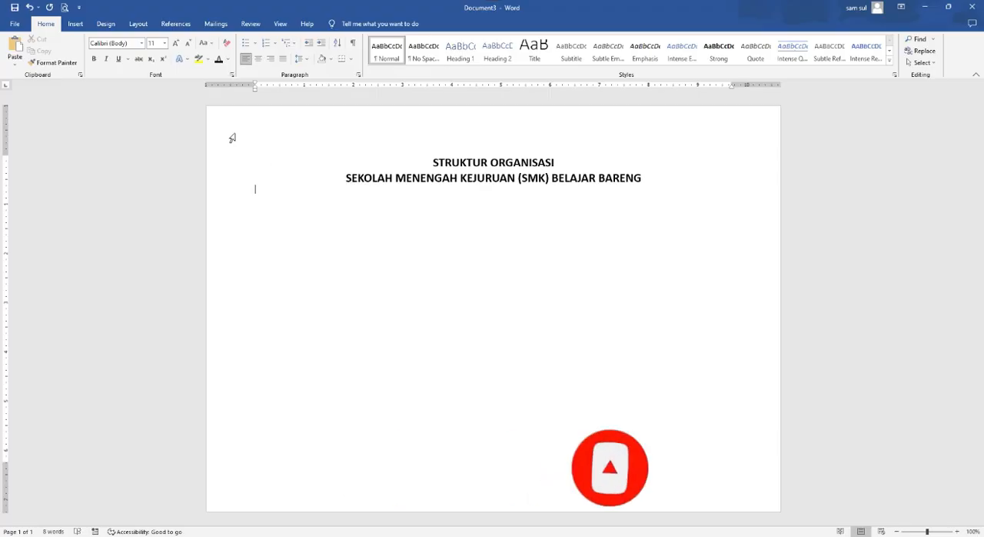
{"action": "left_click", "coordinate": [75, 24]}
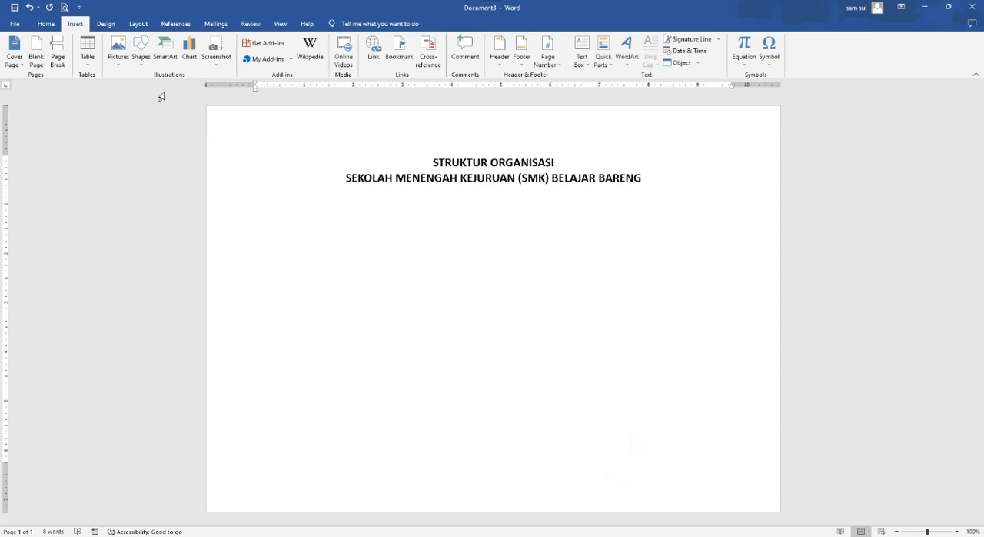
{"action": "left_click", "coordinate": [141, 52]}
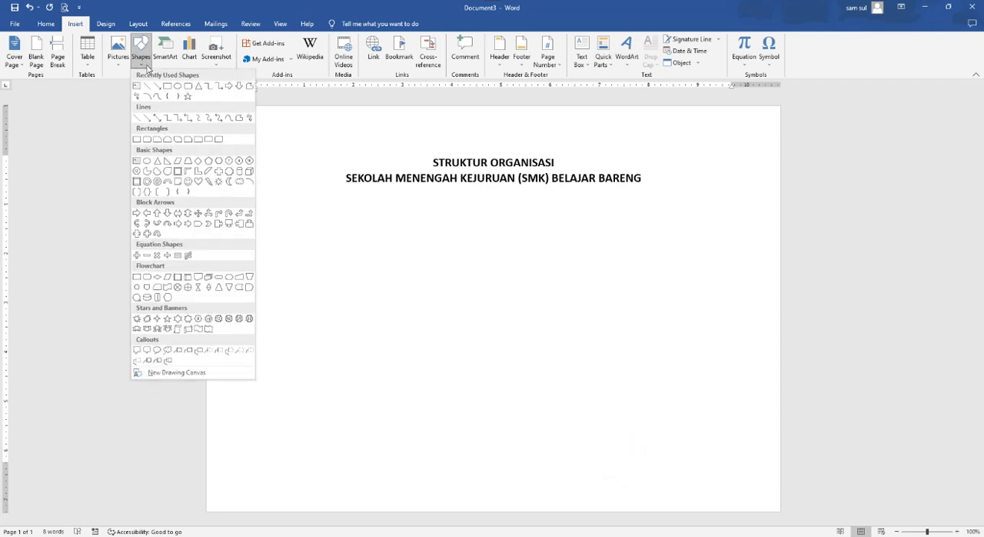
{"action": "left_click", "coordinate": [187, 87]}
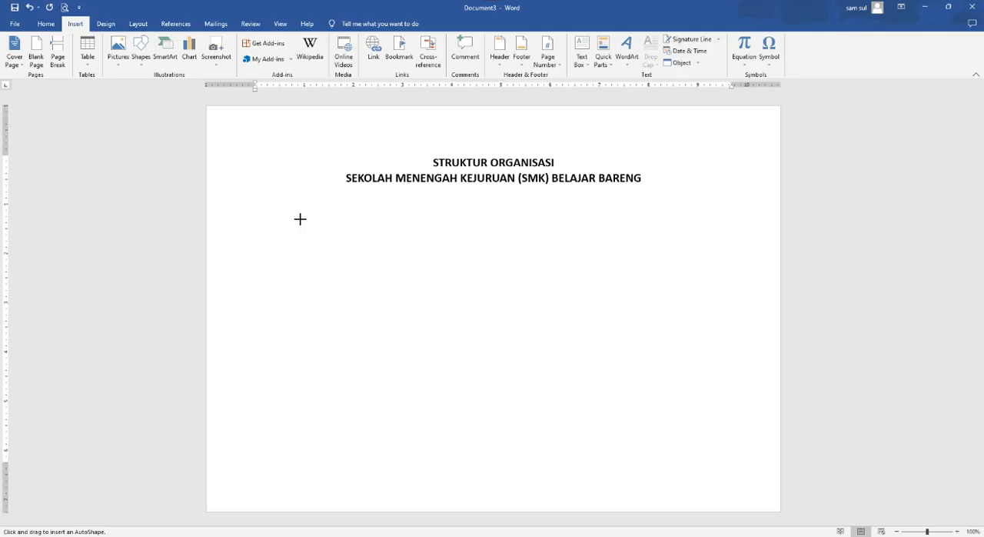
{"action": "left_click_drag", "start_coordinate": [300, 219], "coordinate": [394, 246]}
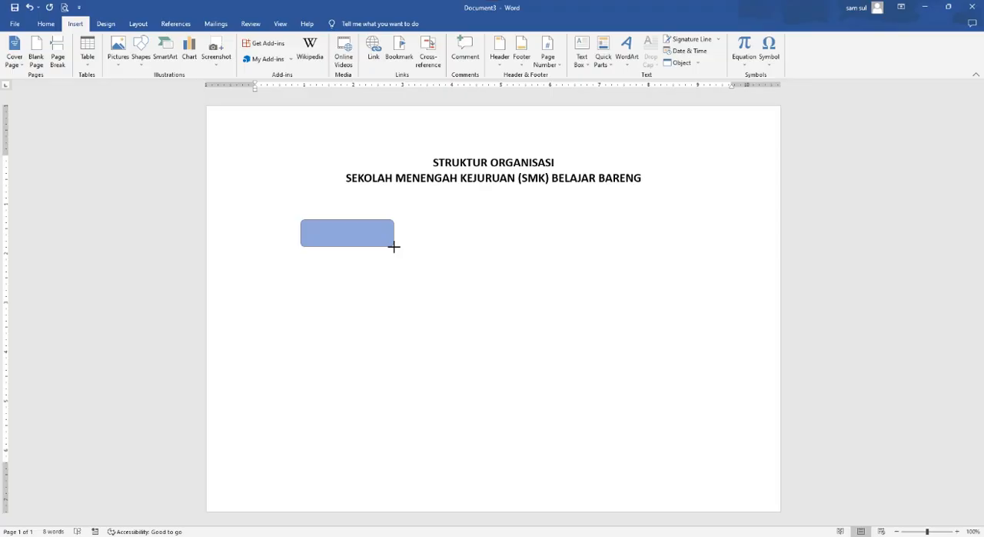
{"action": "left_click_drag", "start_coordinate": [394, 246], "coordinate": [392, 246]}
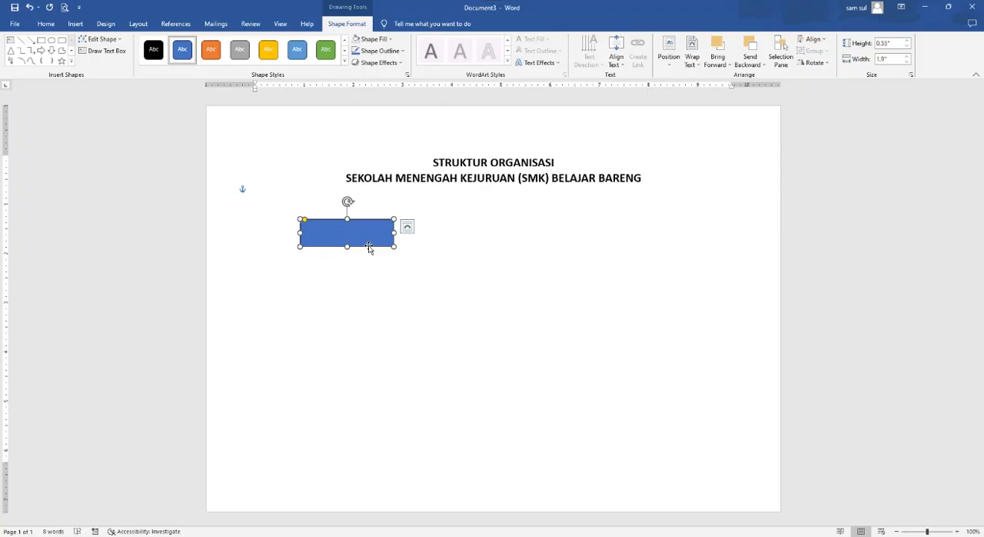
- Add the text "Kepala Sekolah" inside the rounded rectangle and reduce its height to about 0.5"
{"action": "right_click", "coordinate": [368, 244]}
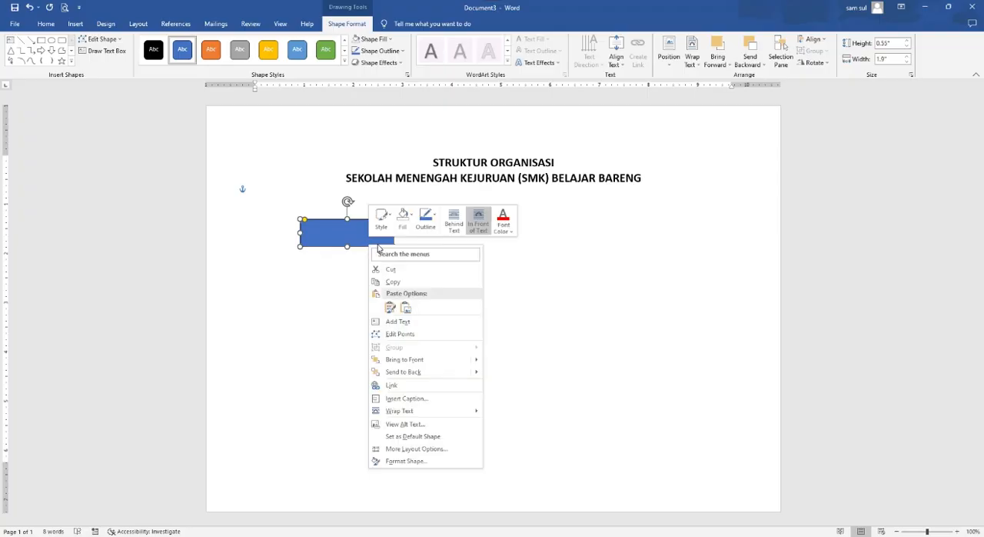
{"action": "left_click", "coordinate": [412, 323]}
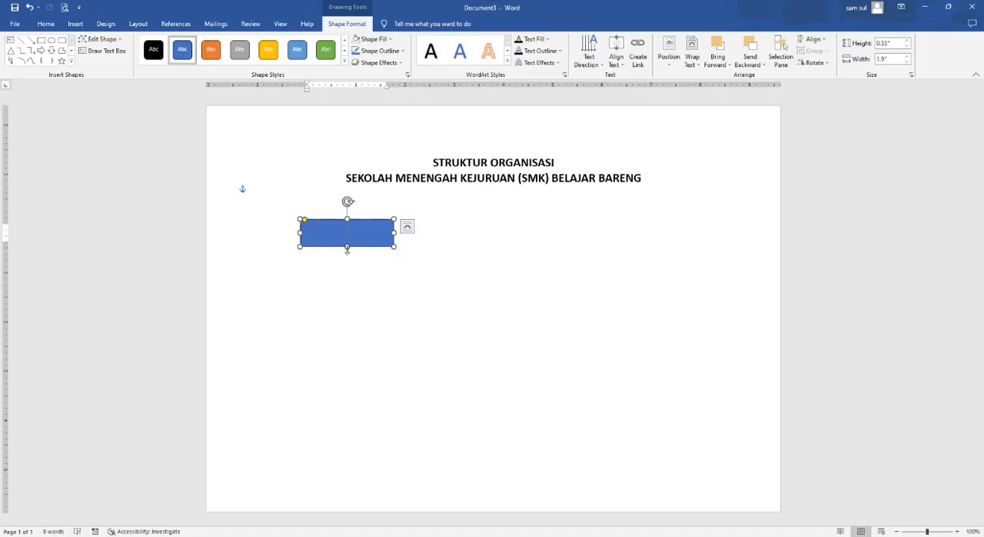
{"action": "left_click_drag", "start_coordinate": [346, 248], "coordinate": [346, 243]}
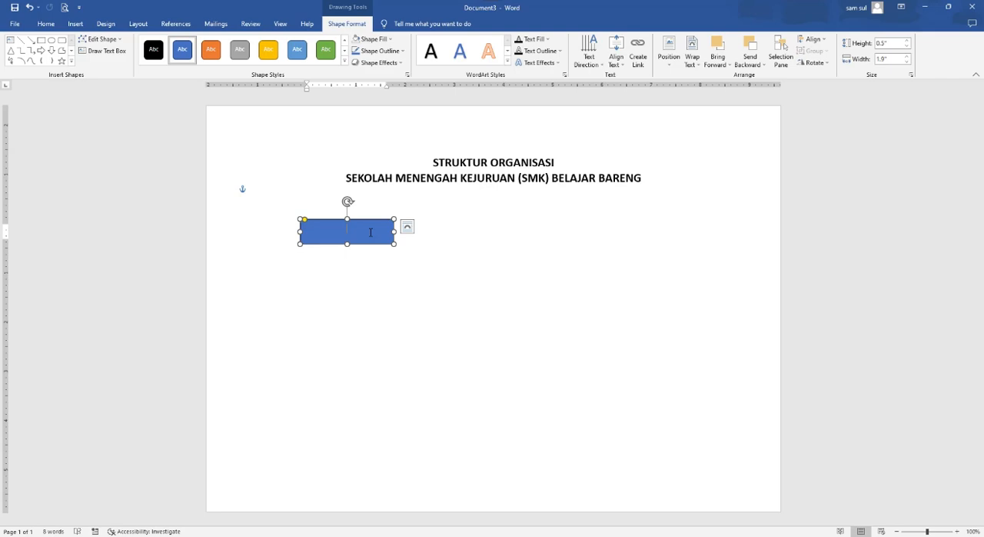
{"action": "key", "text": "Caps_Lock"}
{"action": "type", "text": "Kepa"}
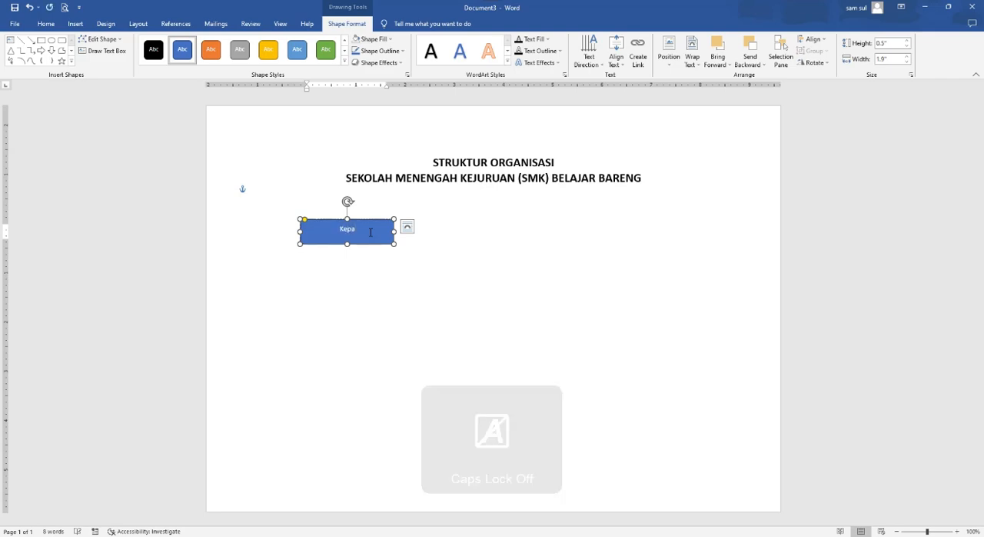
{"action": "type", "text": "la Seko"}
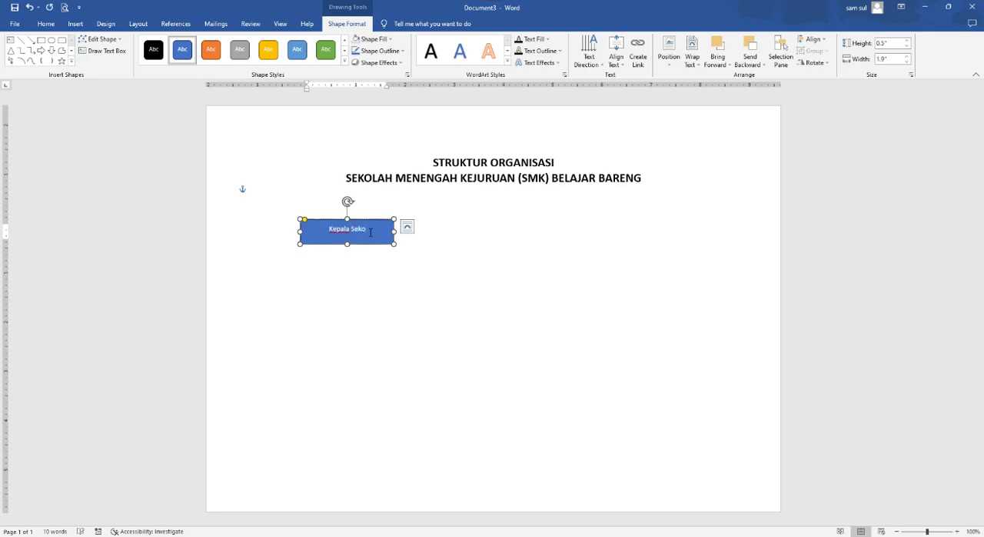
{"action": "type", "text": "lah"}
- Make the Kepala Sekolah box's text bold with a 12 pt font size
{"action": "left_click", "coordinate": [367, 243]}
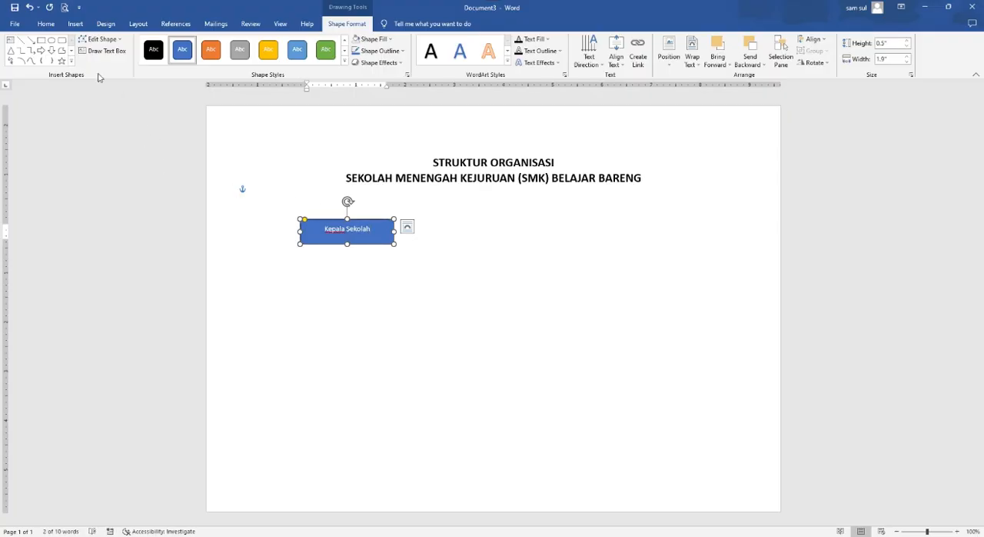
{"action": "left_click", "coordinate": [45, 24]}
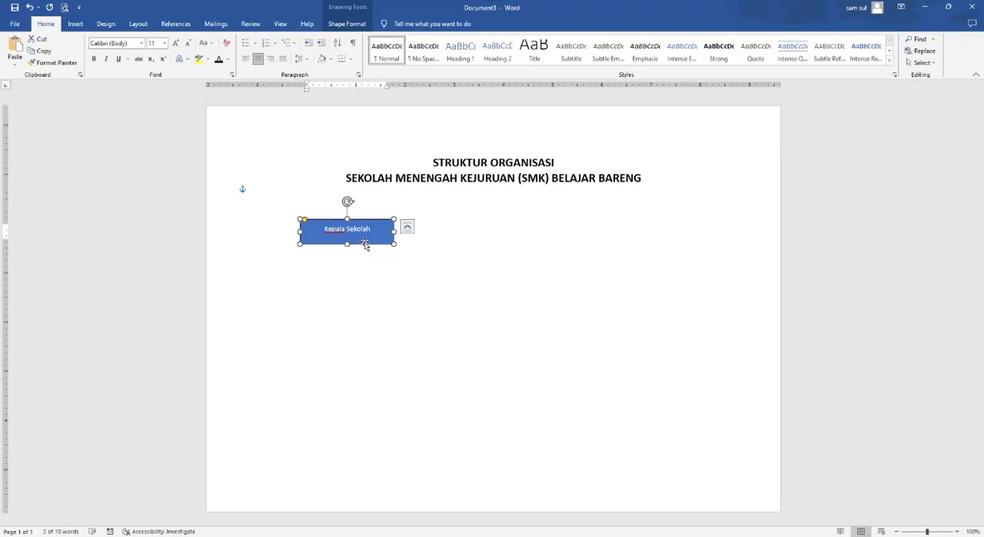
{"action": "left_click", "coordinate": [94, 58]}
{"action": "left_click", "coordinate": [164, 43]}
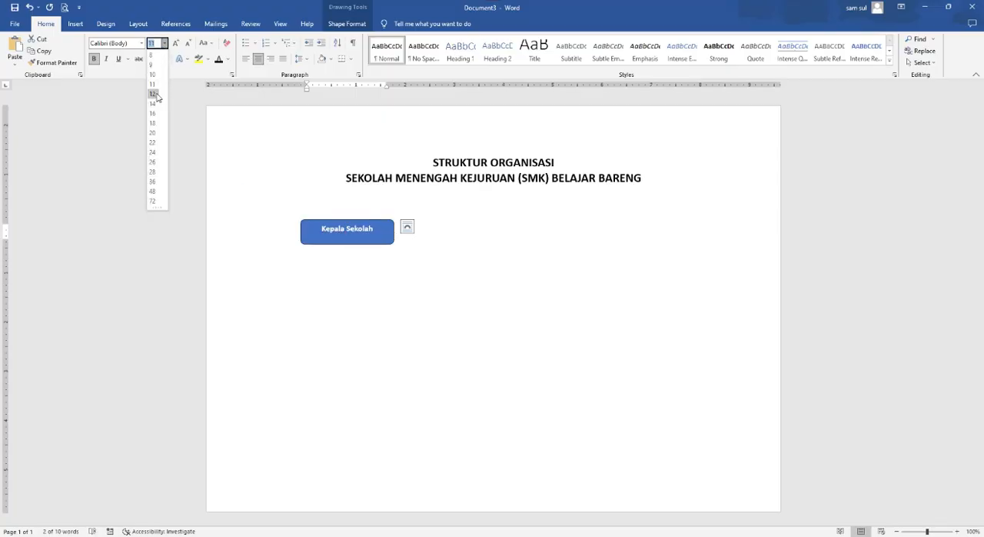
{"action": "left_click", "coordinate": [153, 94]}
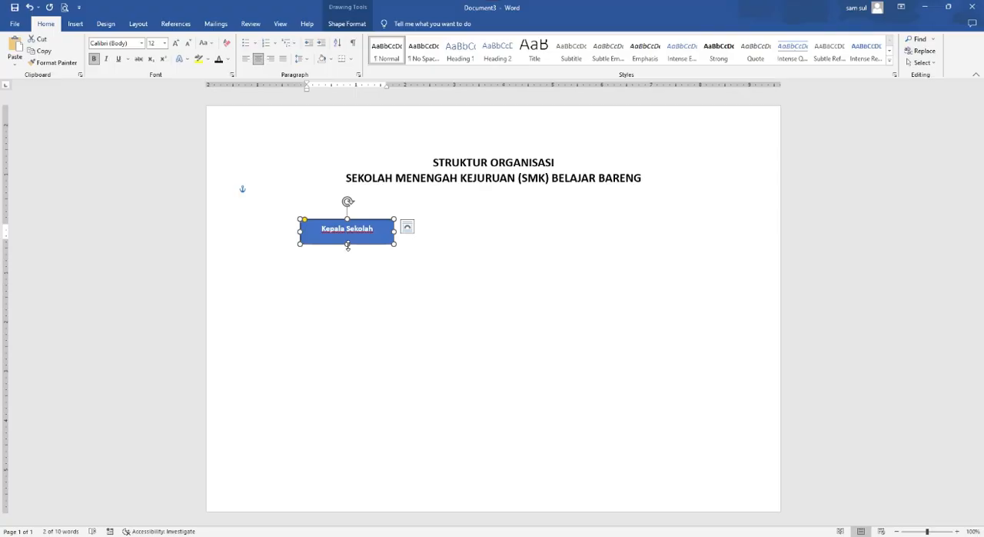
- Shrink the height of the Kepala Sekolah box to fit its single text line and raise it closer to the title
{"action": "left_click_drag", "start_coordinate": [348, 246], "coordinate": [348, 238]}
{"action": "key", "text": "ctrl+z"}
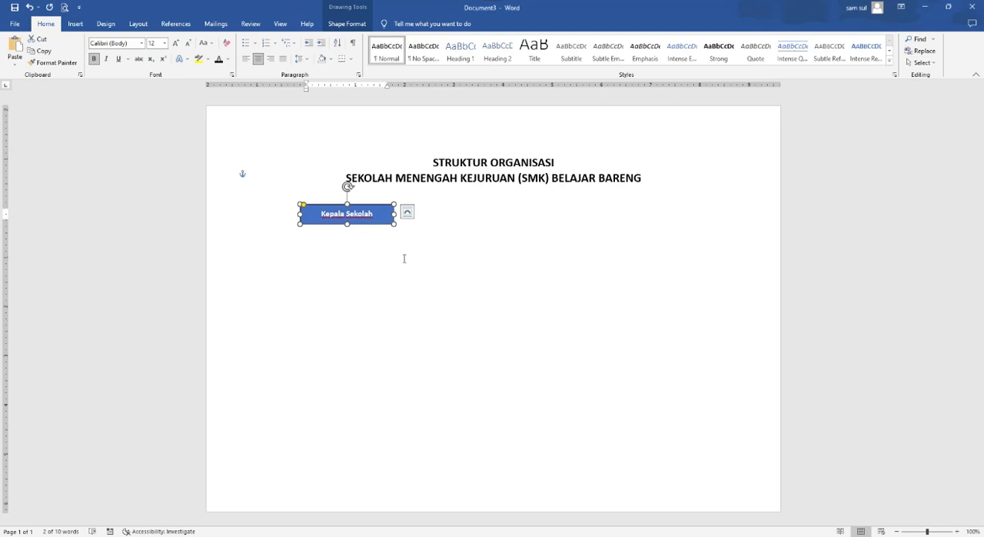
{"action": "left_click", "coordinate": [404, 258]}
- Duplicate the Kepala Sekolah box directly beneath the original with aligned edges, and stretch the copy downward to make it taller
{"action": "left_click", "coordinate": [373, 224]}
{"action": "key", "text": "ctrl+c"}
{"action": "left_click", "coordinate": [446, 296]}
{"action": "key", "text": "ctrl+v"}
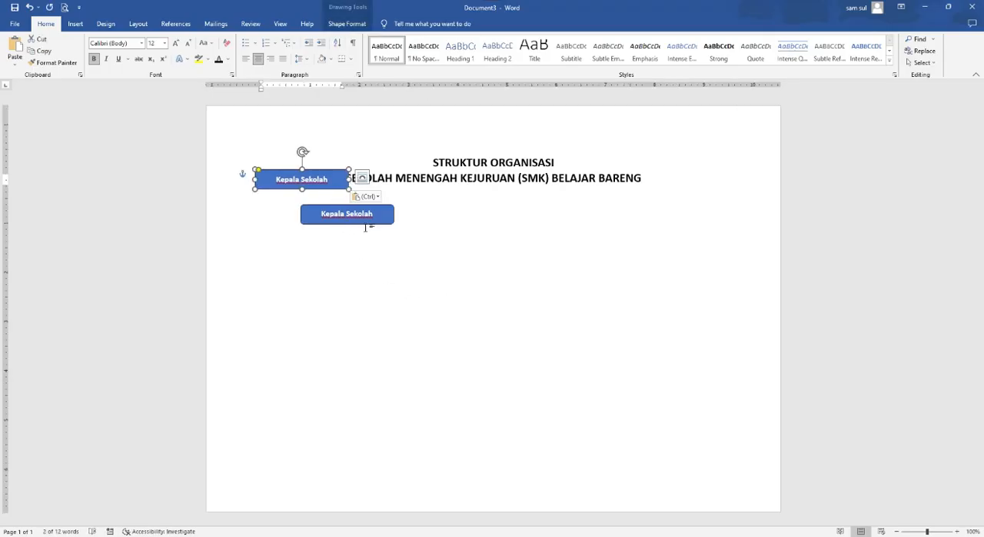
{"action": "left_click_drag", "start_coordinate": [330, 192], "coordinate": [371, 240]}
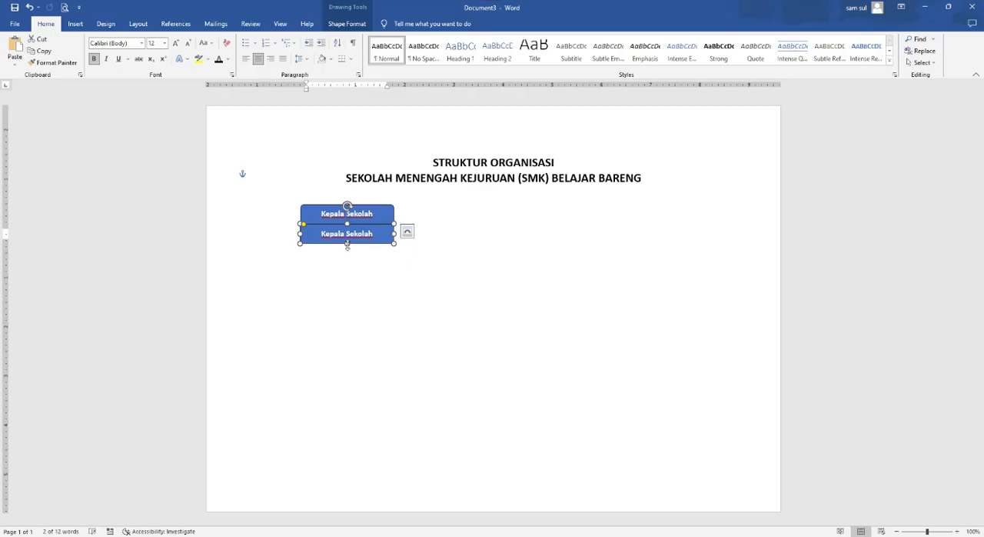
{"action": "left_click_drag", "start_coordinate": [347, 244], "coordinate": [347, 260]}
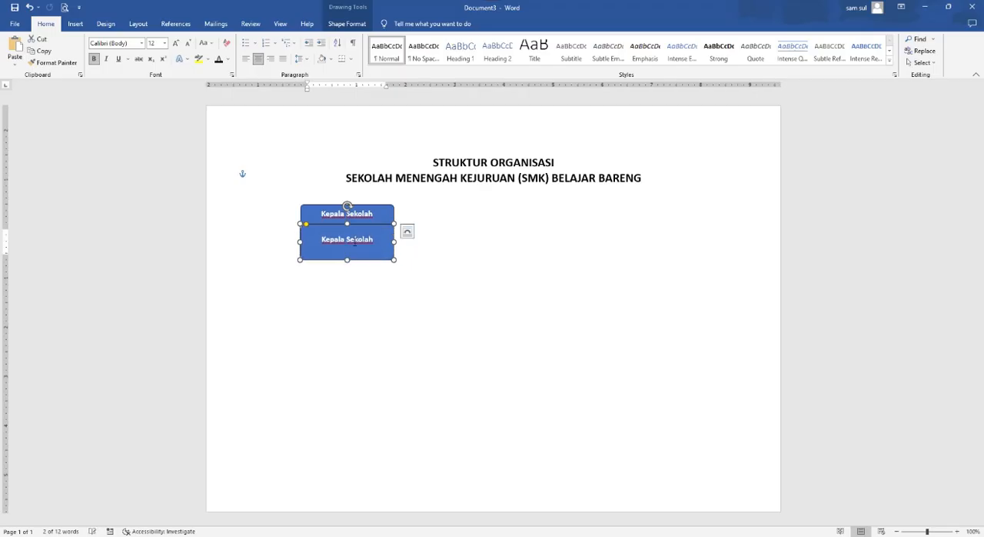
- Extend the lower box's top edge up to overlap the original Kepala Sekolah box, and send the lower box to the back
{"action": "left_click_drag", "start_coordinate": [347, 223], "coordinate": [346, 215]}
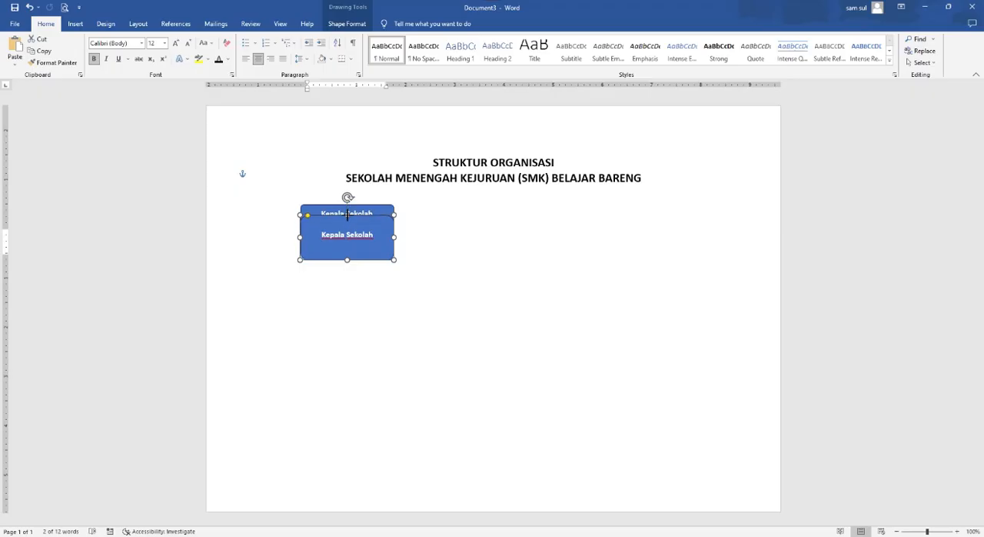
{"action": "right_click", "coordinate": [386, 259]}
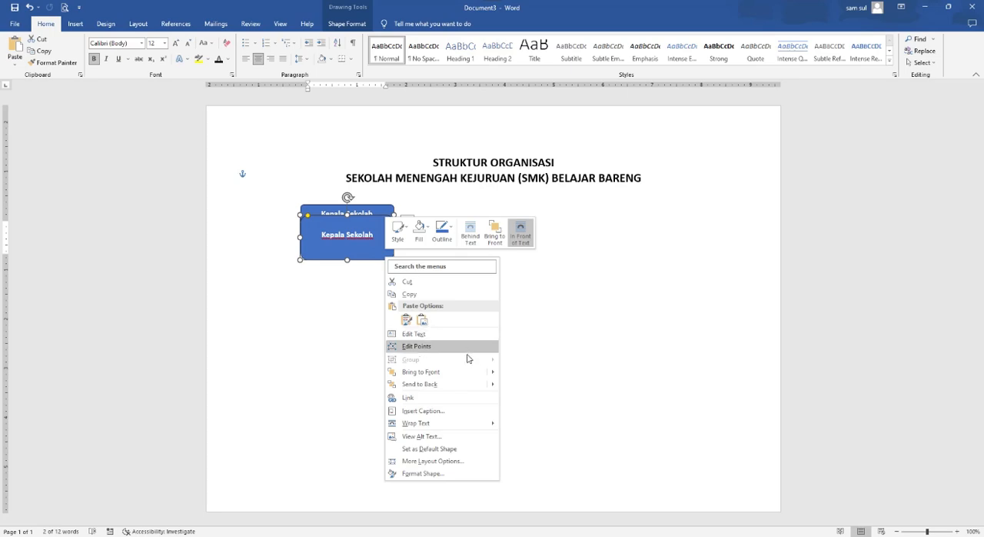
{"action": "left_click", "coordinate": [443, 386]}
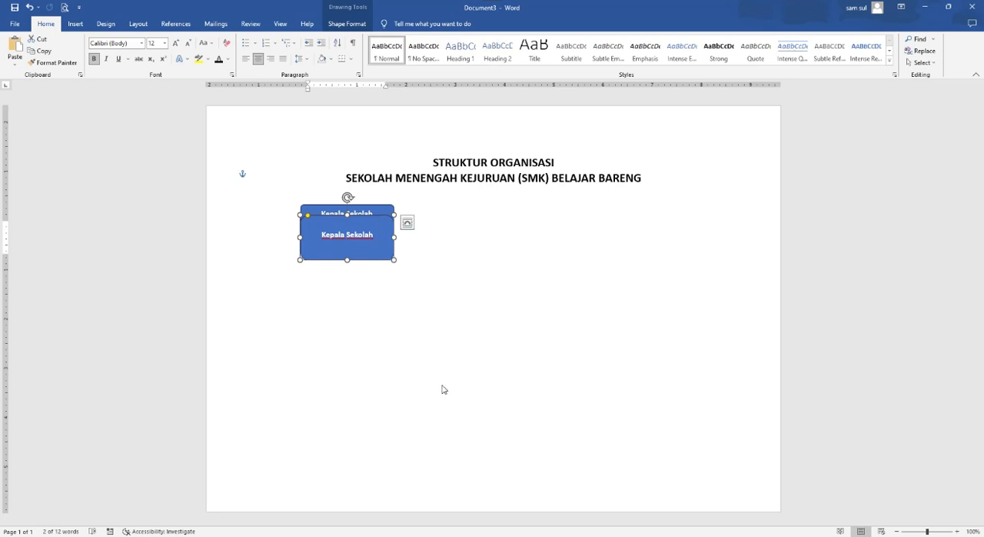
{"action": "left_click", "coordinate": [432, 300]}
- Set the lower box to no fill and change its text colour to black
{"action": "left_click", "coordinate": [371, 260]}
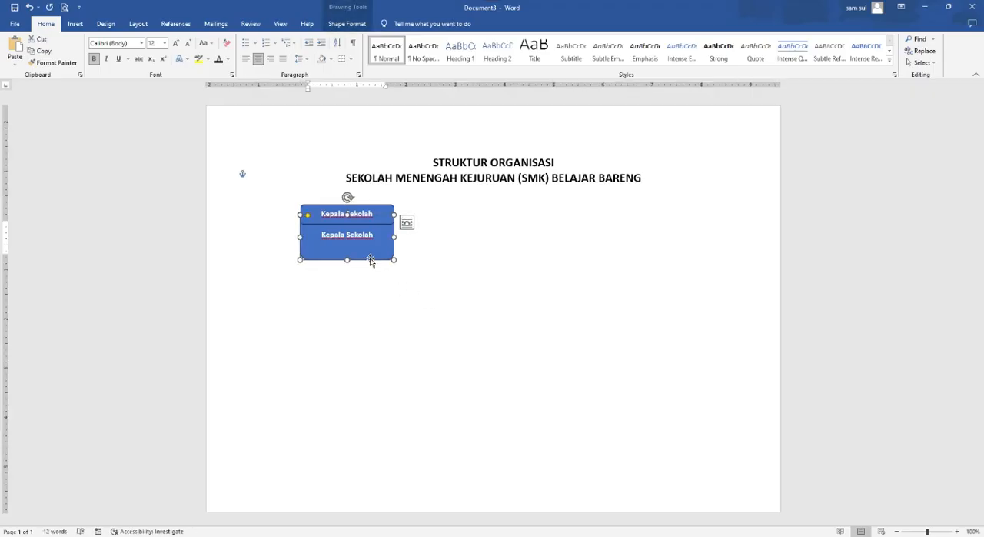
{"action": "left_click", "coordinate": [352, 28]}
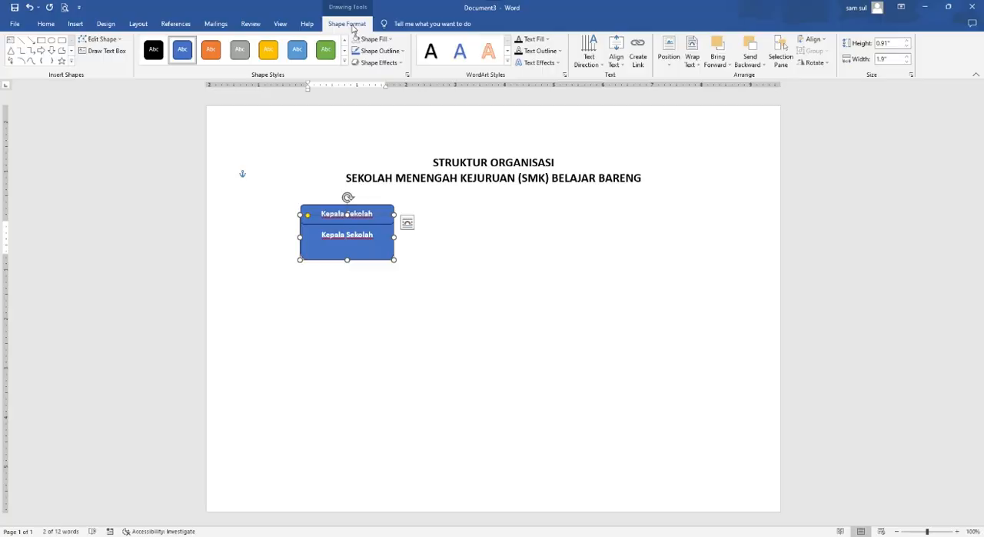
{"action": "left_click", "coordinate": [390, 40]}
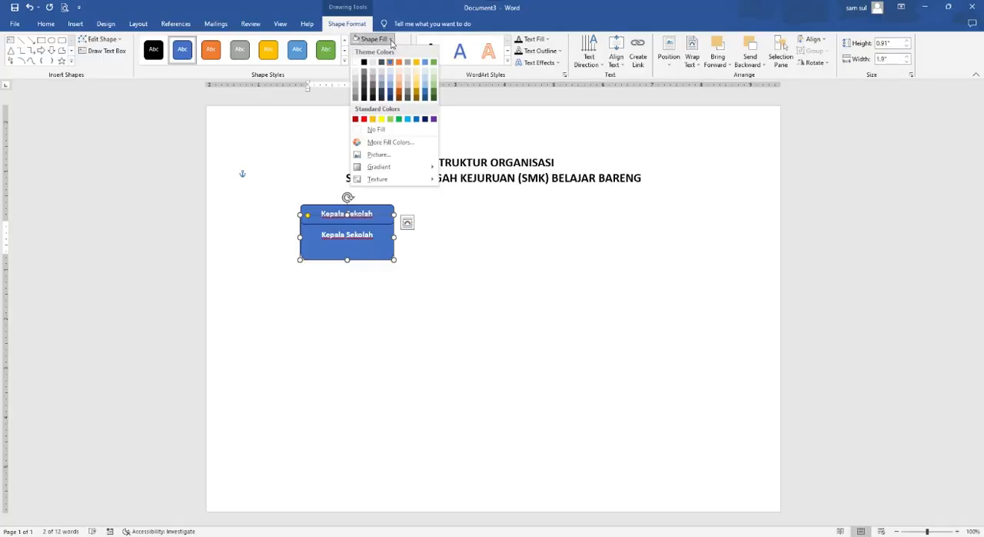
{"action": "left_click", "coordinate": [379, 129]}
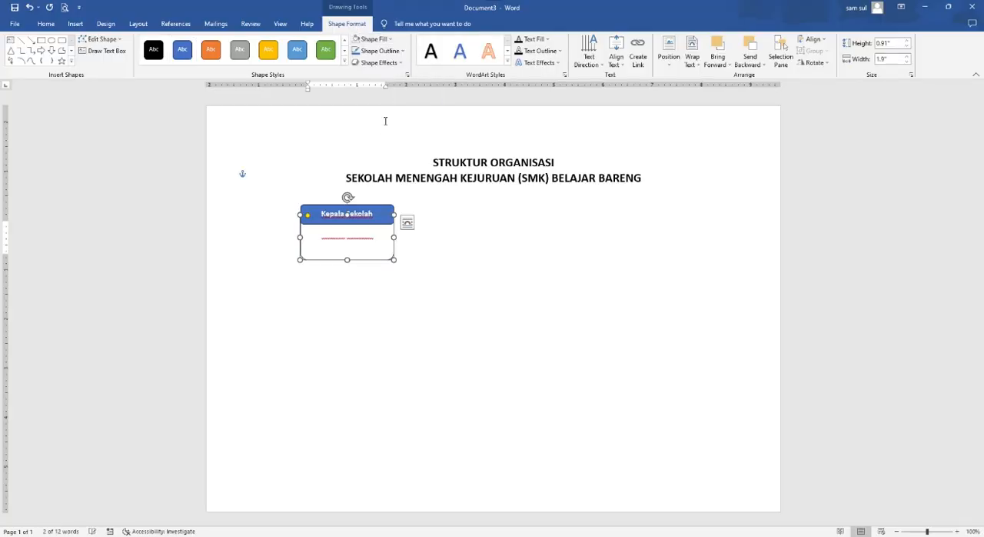
{"action": "left_click", "coordinate": [45, 23]}
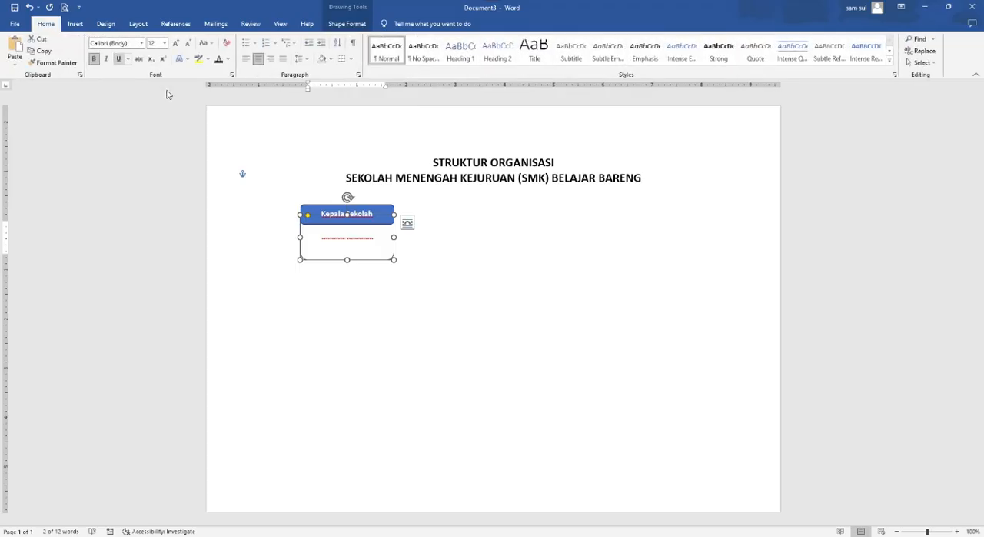
{"action": "left_click", "coordinate": [227, 59]}
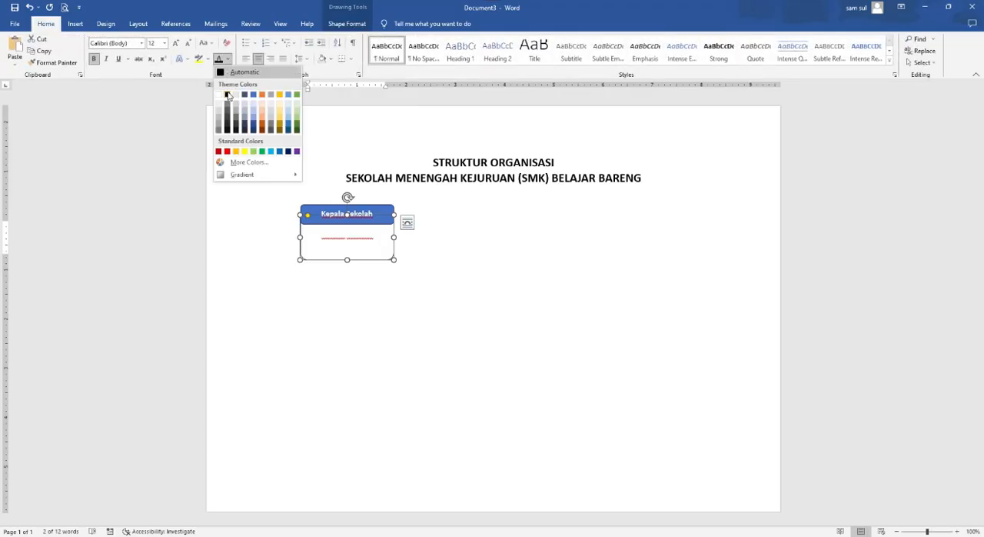
{"action": "left_click", "coordinate": [227, 95]}
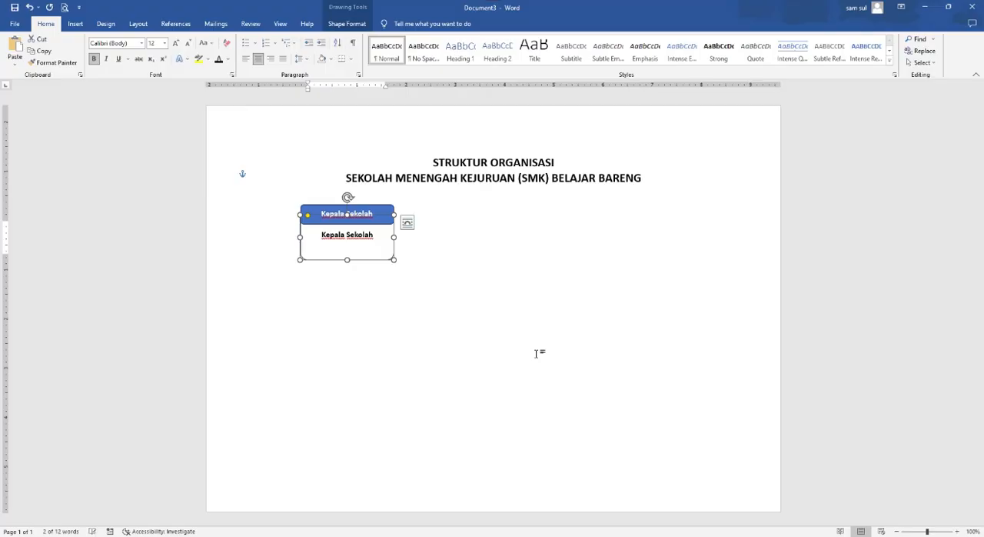
{"action": "left_click", "coordinate": [426, 302]}
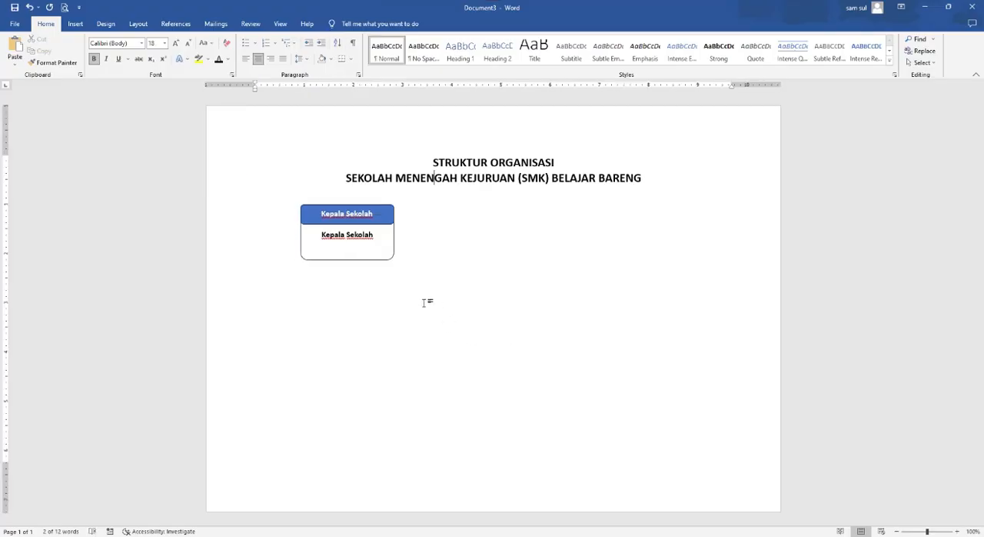
- Replace the text in the unfilled lower box with the principal's name and academic title
{"action": "left_click", "coordinate": [376, 236]}
{"action": "left_click_drag", "start_coordinate": [376, 236], "coordinate": [345, 269]}
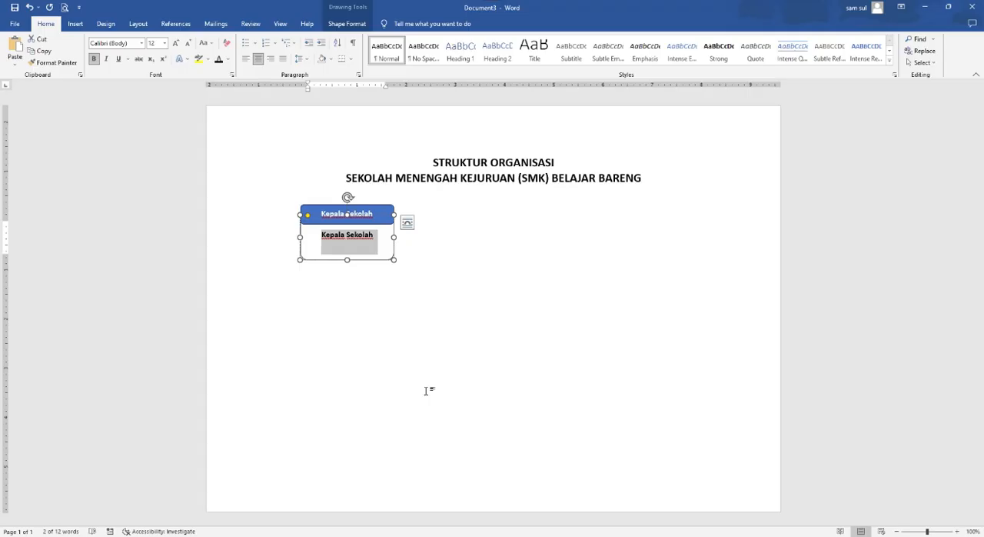
{"action": "type", "text": "Sarbini, S."}
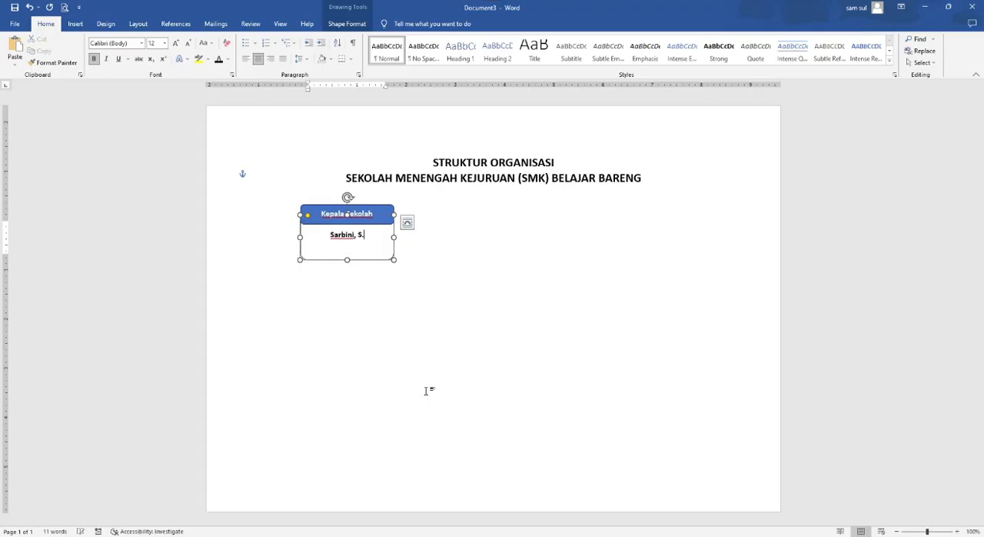
{"action": "type", "text": "Kom."}
{"action": "left_click", "coordinate": [435, 371]}
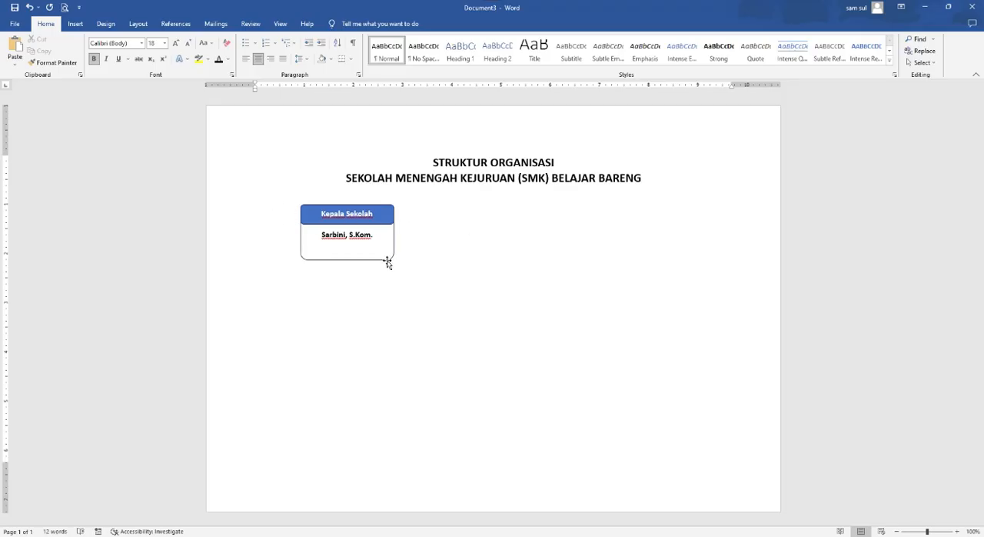
{"action": "left_click", "coordinate": [386, 223]}
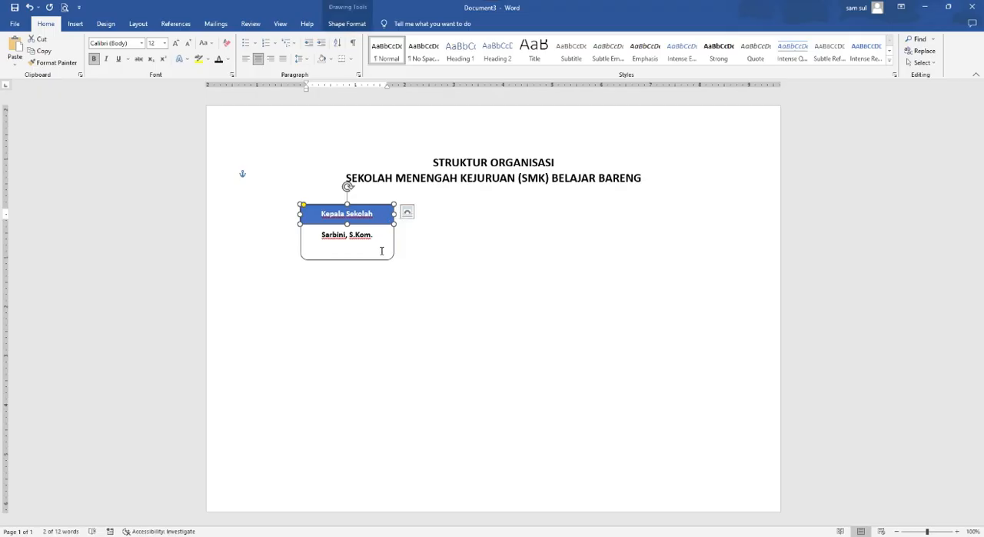
{"action": "left_click", "coordinate": [386, 259]}
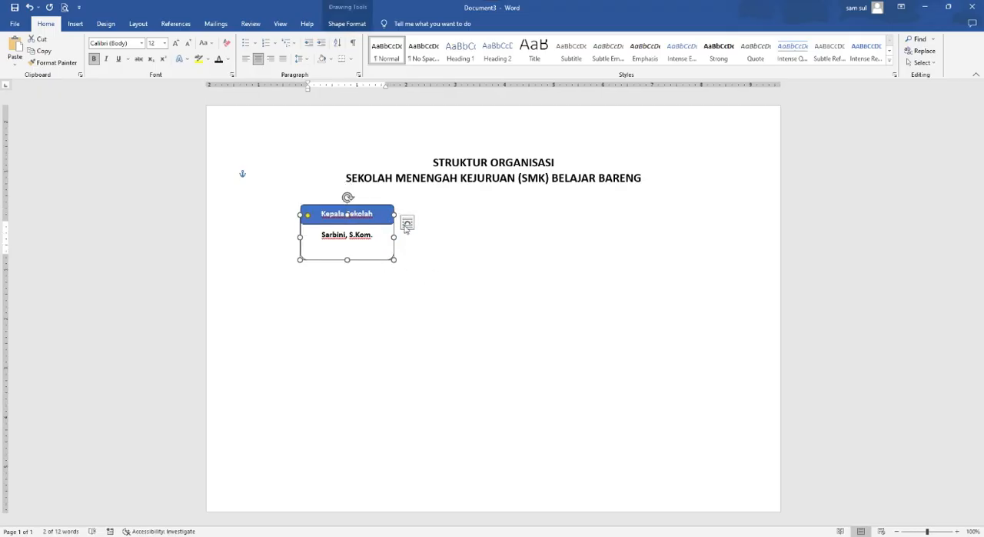
{"action": "left_click", "coordinate": [384, 209]}
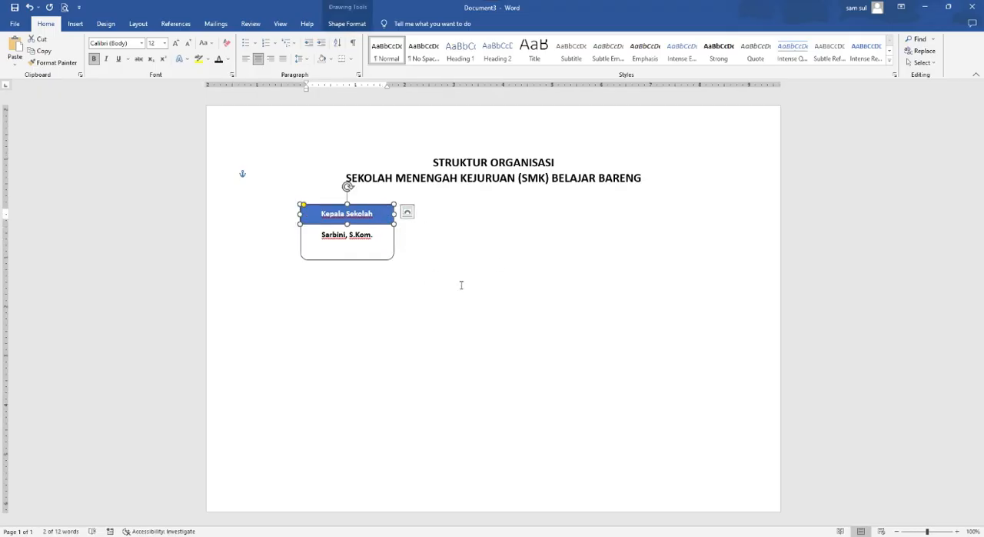
{"action": "left_click", "coordinate": [406, 277]}
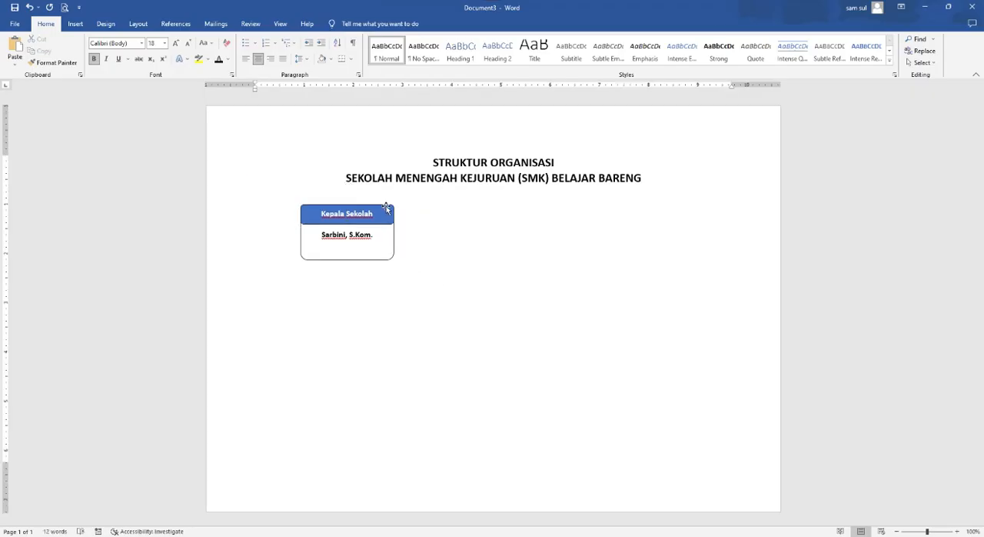
- Group the blue Kepala Sekolah box and the name box beneath it into one object
{"action": "left_click", "coordinate": [385, 205]}
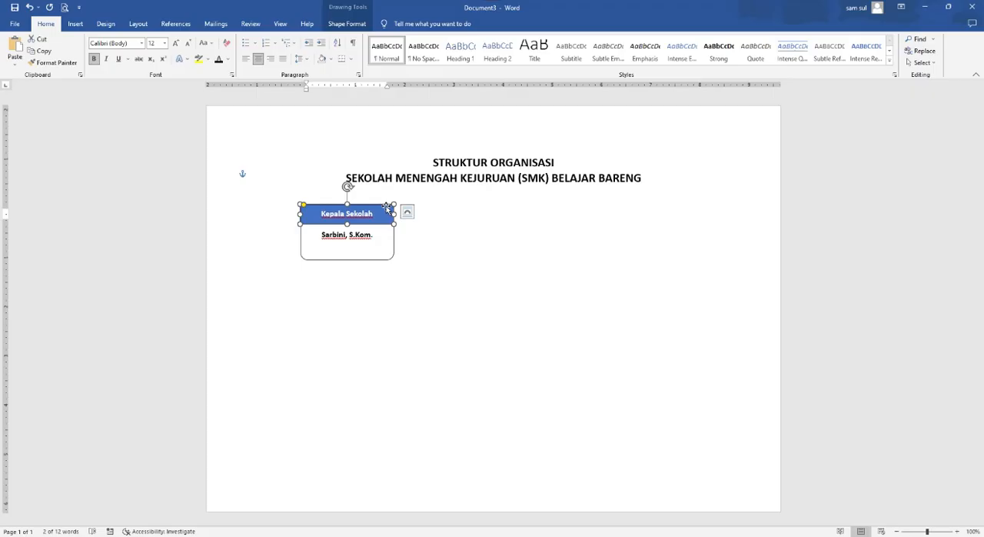
{"action": "left_click", "coordinate": [389, 259], "text": "shift"}
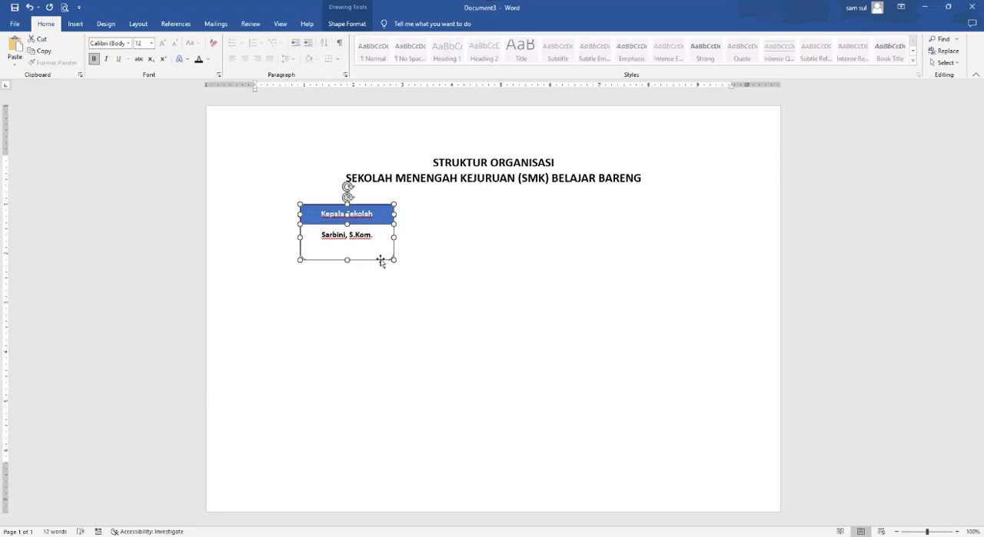
{"action": "right_click", "coordinate": [377, 220]}
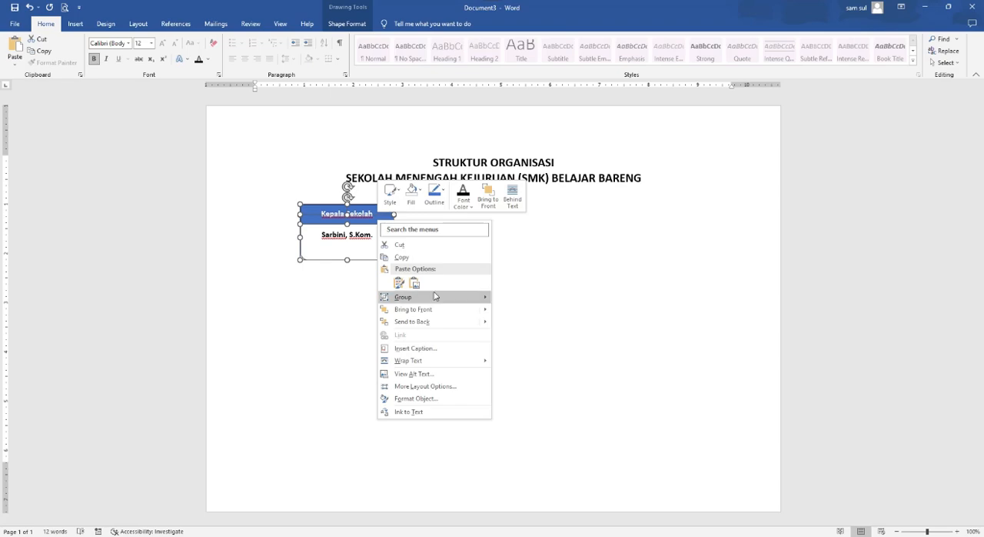
{"action": "mouse_move", "coordinate": [435, 297]}
{"action": "left_click", "coordinate": [527, 300]}
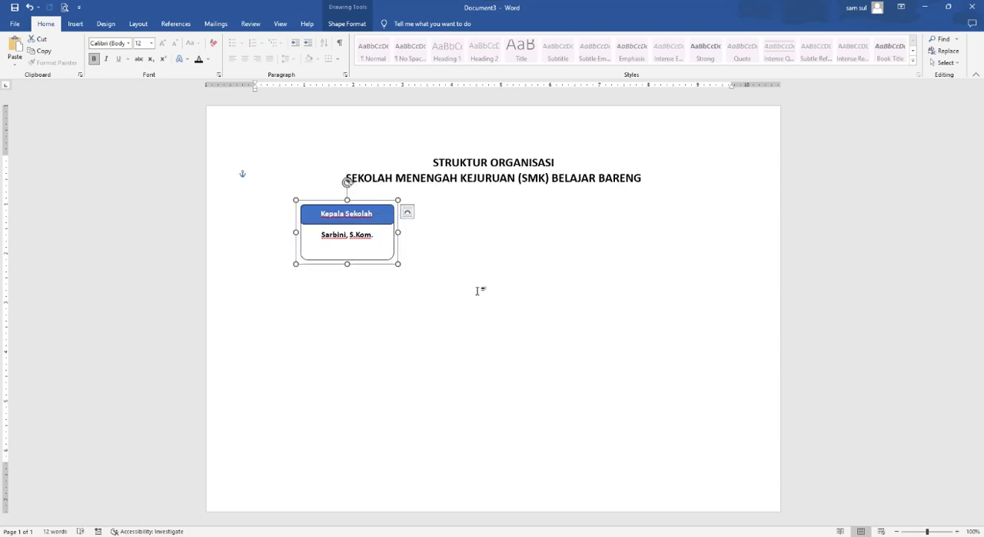
{"action": "left_click", "coordinate": [478, 290]}
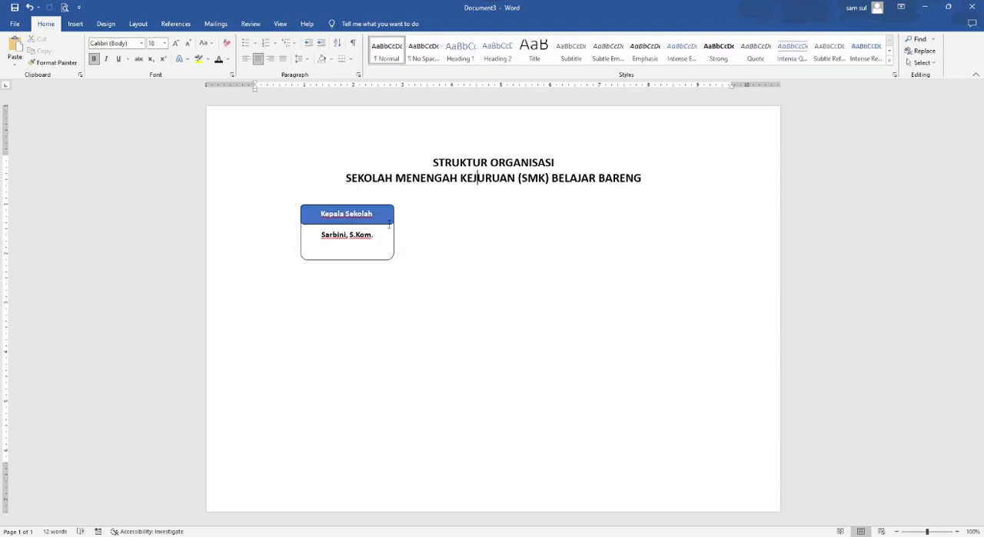
- Duplicate the grouped Kepala Sekolah box and place the copy to the right of the original, slightly lower
{"action": "left_click", "coordinate": [391, 226]}
{"action": "left_click", "coordinate": [416, 286]}
{"action": "left_click", "coordinate": [391, 223]}
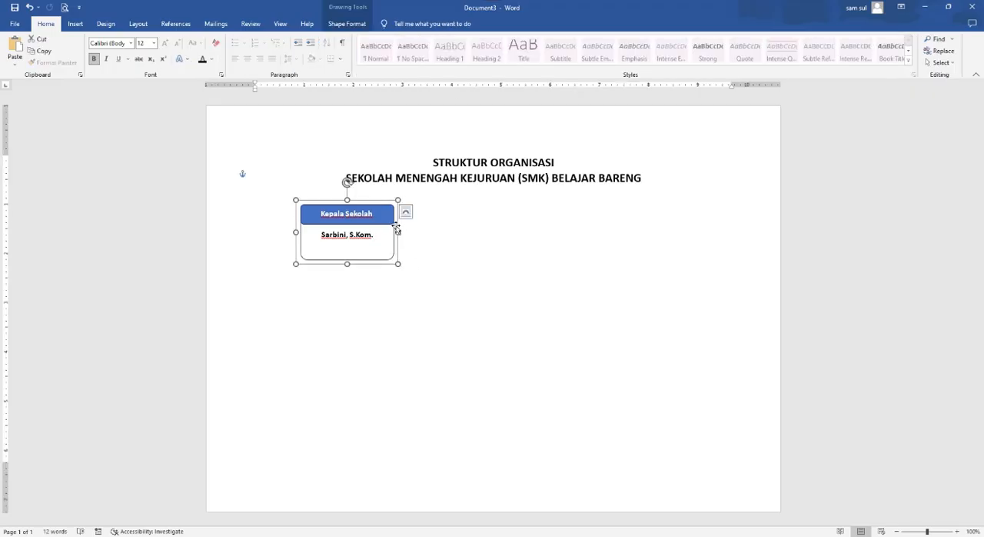
{"action": "left_click", "coordinate": [496, 338]}
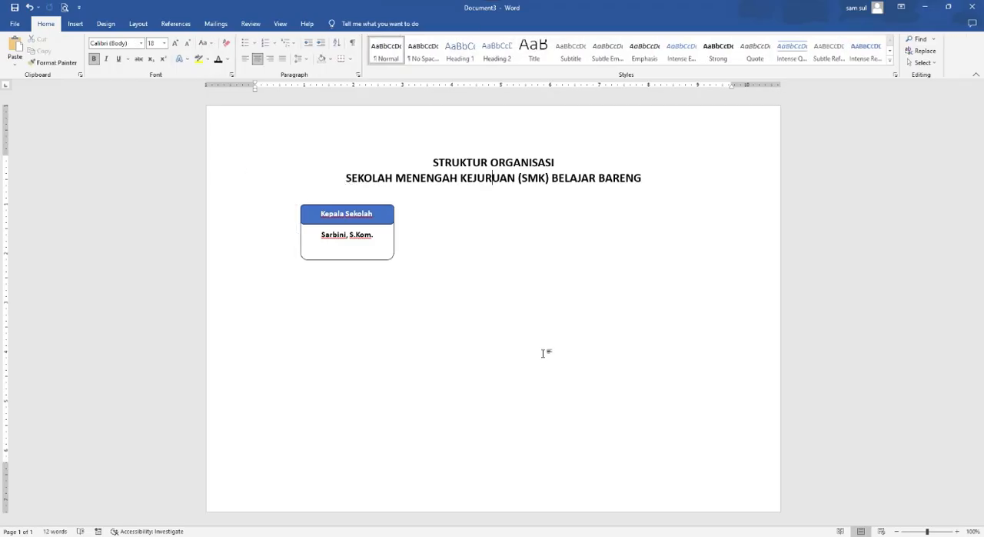
{"action": "key", "text": "ctrl+v"}
{"action": "left_click_drag", "start_coordinate": [298, 225], "coordinate": [439, 285]}
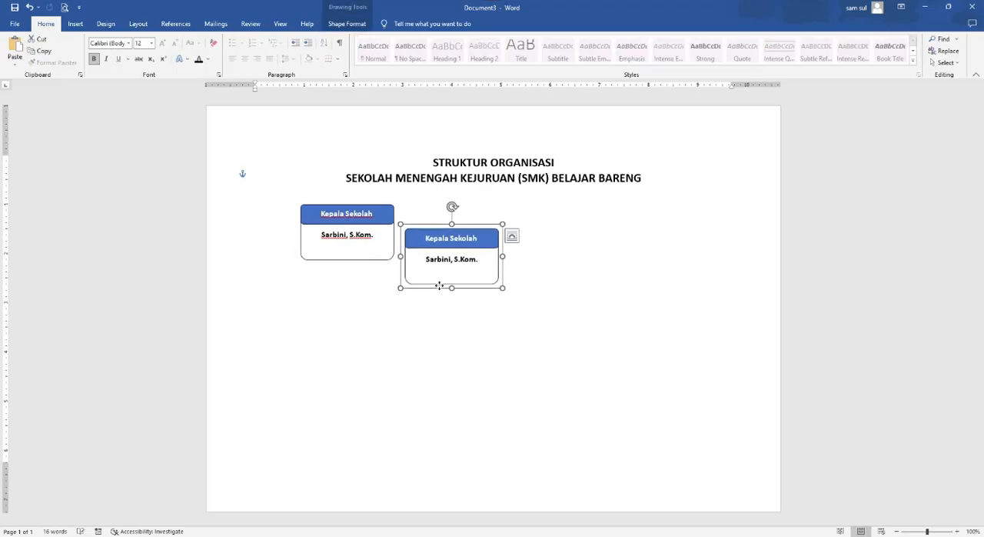
{"action": "left_click", "coordinate": [531, 331]}
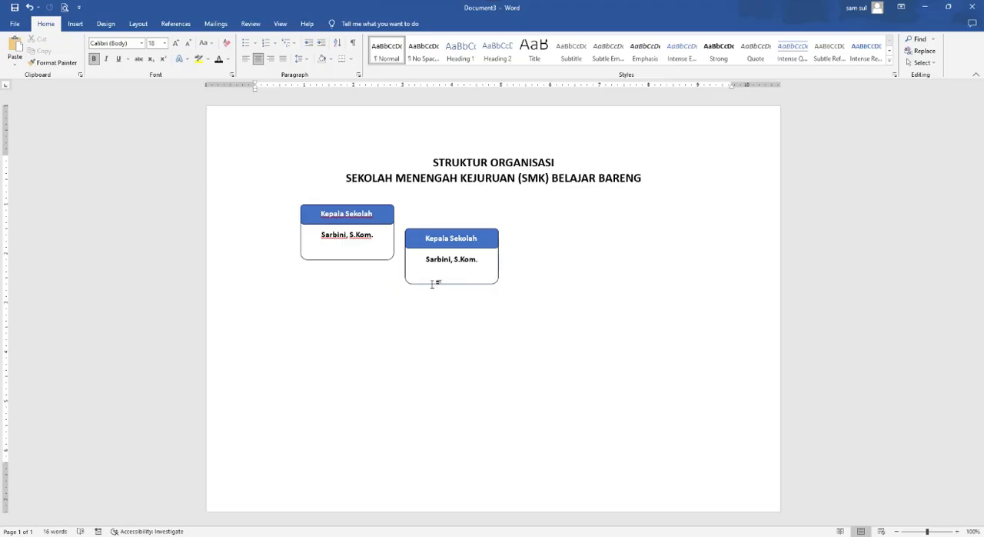
- Move the original group out to the page's left margin and line up the copy level with it, leaving a wide gap
{"action": "left_click", "coordinate": [387, 260]}
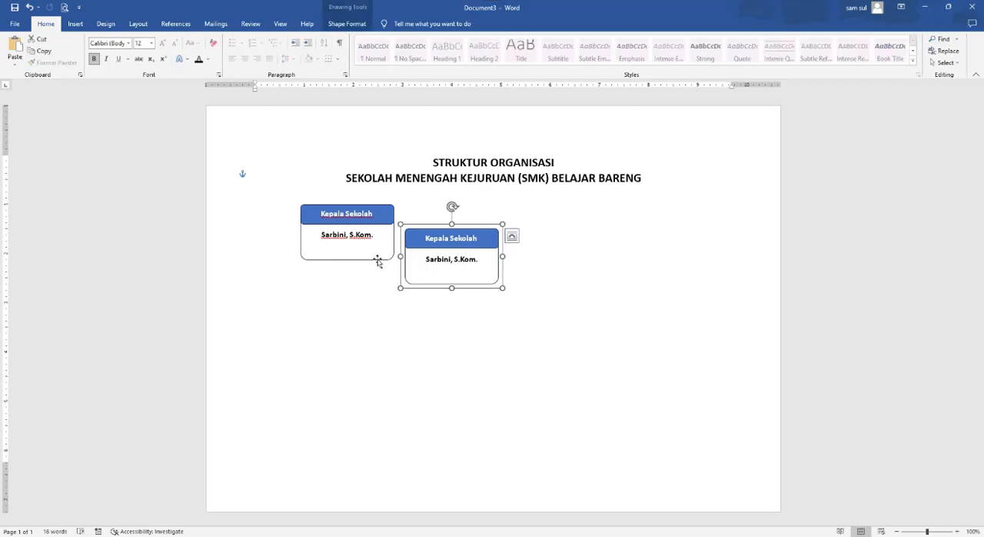
{"action": "left_click_drag", "start_coordinate": [374, 267], "coordinate": [321, 285]}
{"action": "left_click", "coordinate": [474, 279]}
{"action": "left_click", "coordinate": [512, 317]}
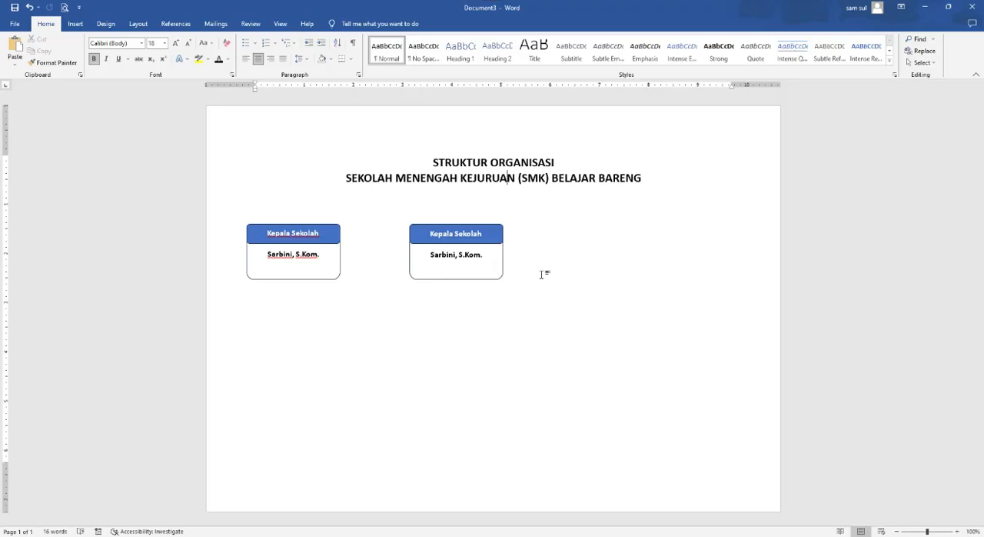
- Show the page gridlines and move the copied Kepala Sekolah group up and right, under the title near the page's centre
{"action": "left_click", "coordinate": [281, 24]}
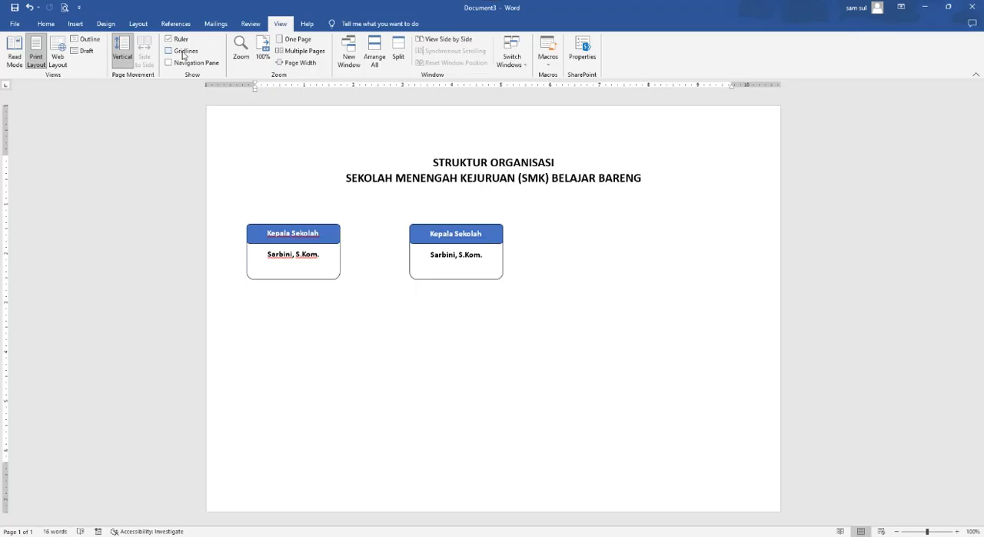
{"action": "left_click", "coordinate": [183, 51]}
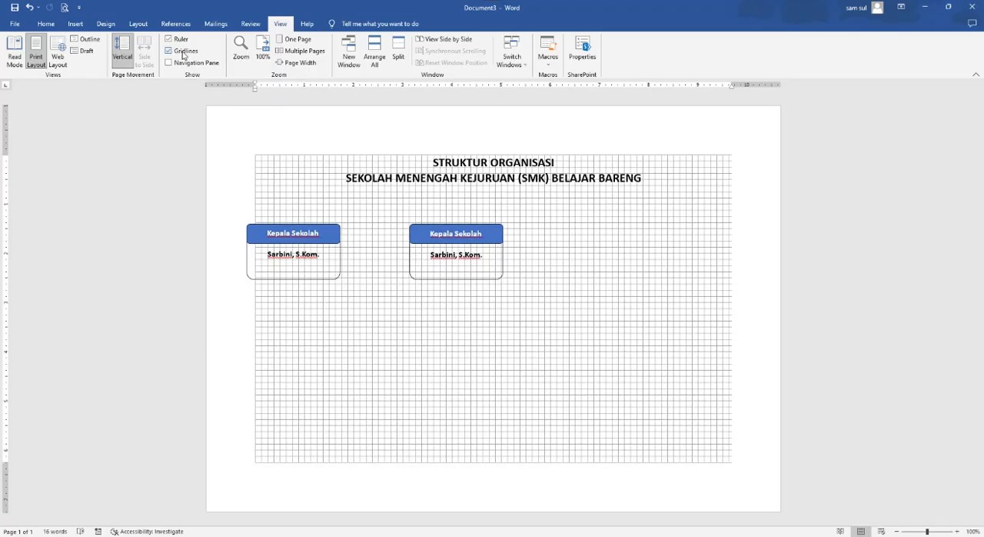
{"action": "left_click", "coordinate": [468, 278]}
{"action": "left_click_drag", "start_coordinate": [471, 277], "coordinate": [487, 263]}
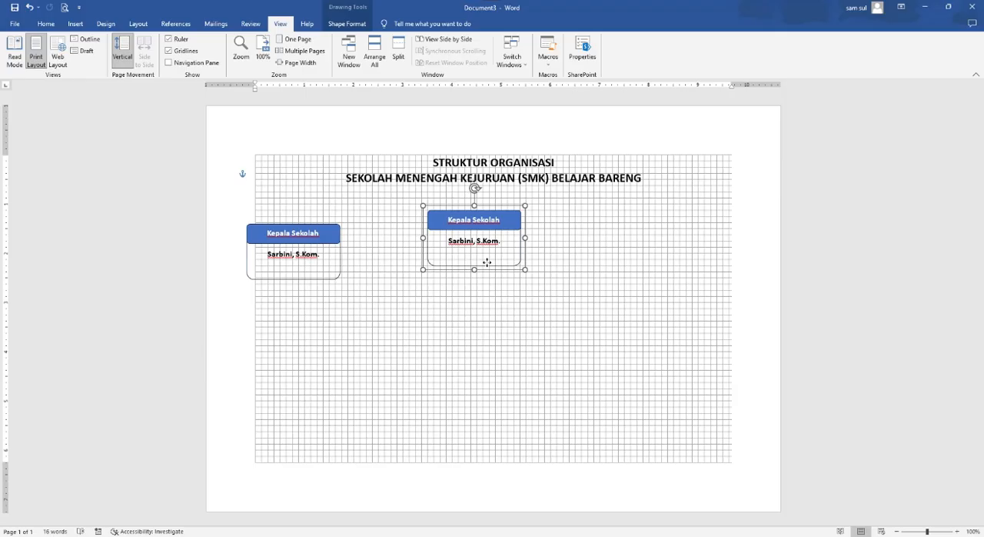
- Move the left Kepala Sekolah group right and up, level with the centre group and inside the gridlines
{"action": "left_click", "coordinate": [338, 277]}
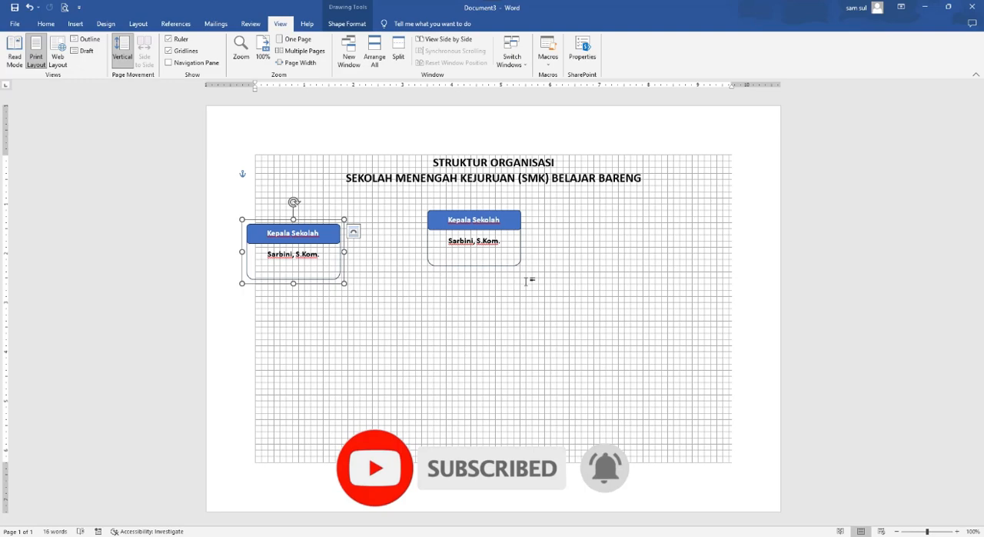
{"action": "left_click", "coordinate": [529, 280]}
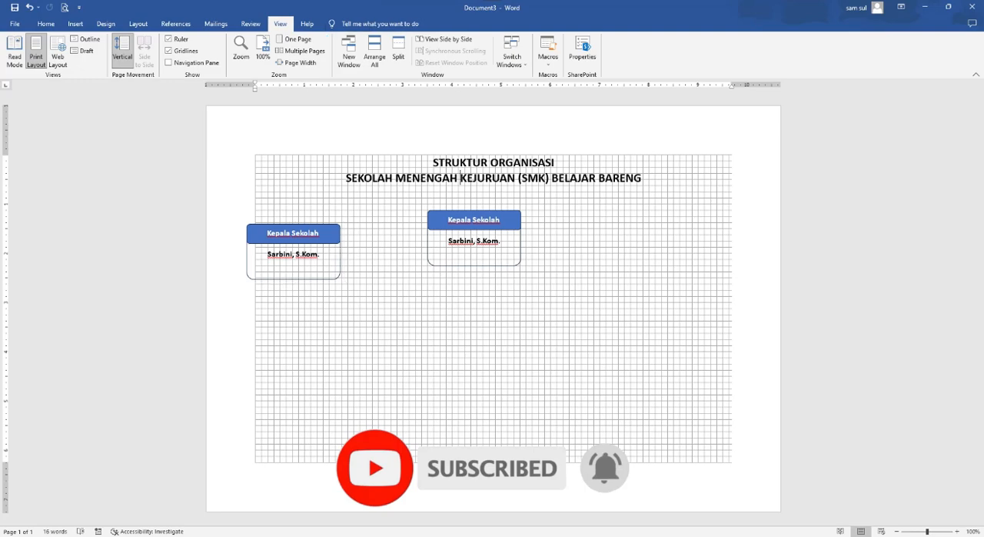
{"action": "left_click", "coordinate": [335, 277]}
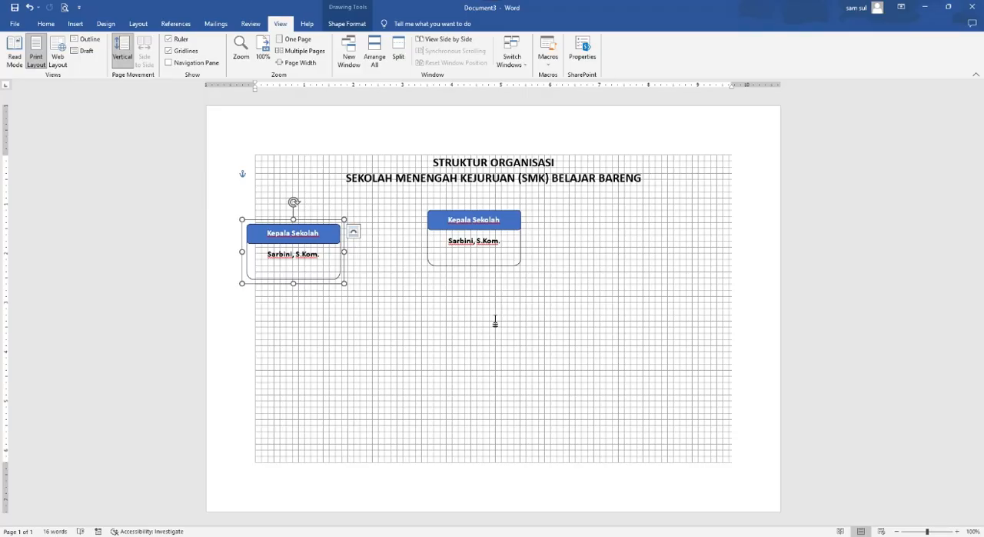
{"action": "key", "text": "Right"}
{"action": "key", "text": "Right"}
{"action": "key", "text": "Right"}
{"action": "key", "text": "Right"}
{"action": "key", "text": "Right"}
{"action": "key", "text": "Up"}
{"action": "key", "text": "Up"}
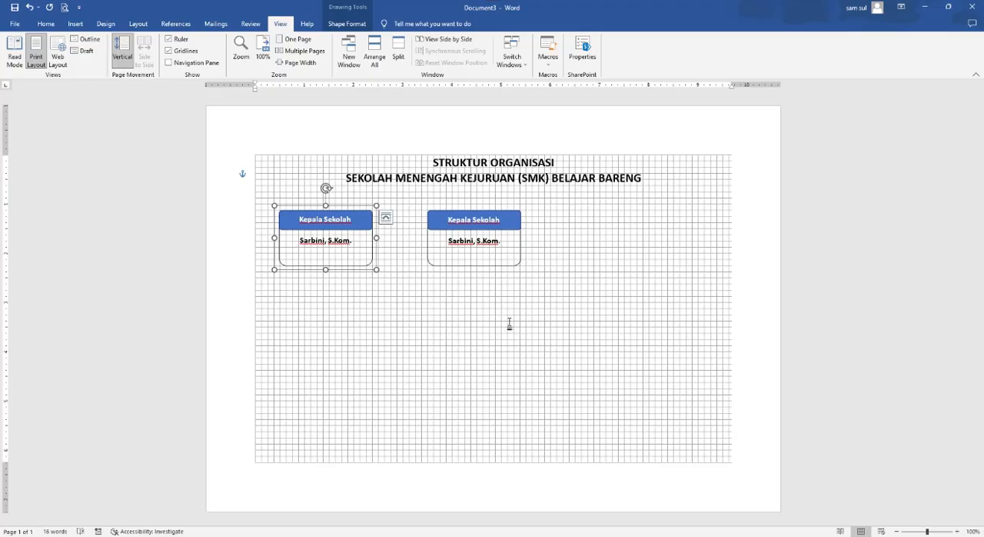
{"action": "left_click", "coordinate": [461, 371]}
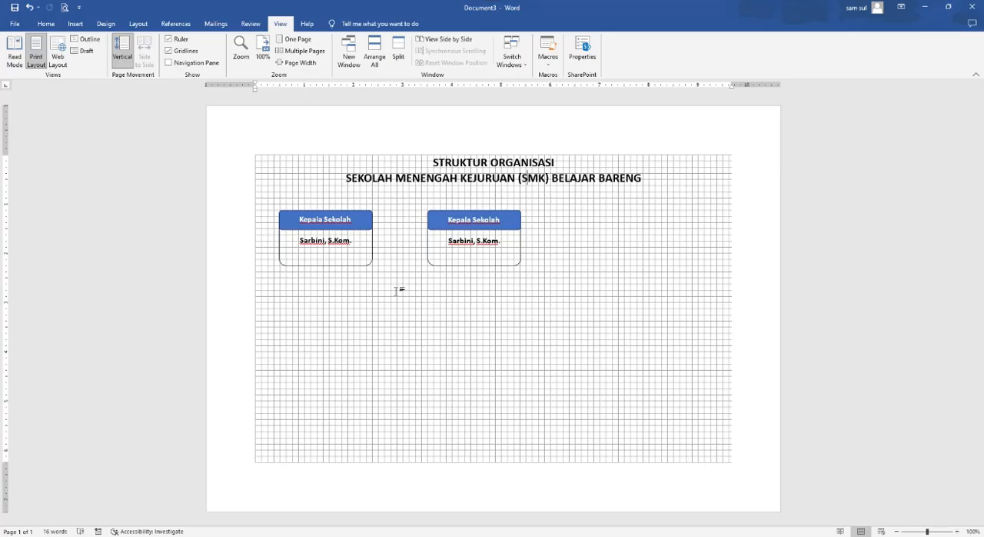
- Paste nine duplicates of the left Kepala Sekolah group as a cascade
{"action": "left_click", "coordinate": [363, 260]}
{"action": "left_click", "coordinate": [364, 261]}
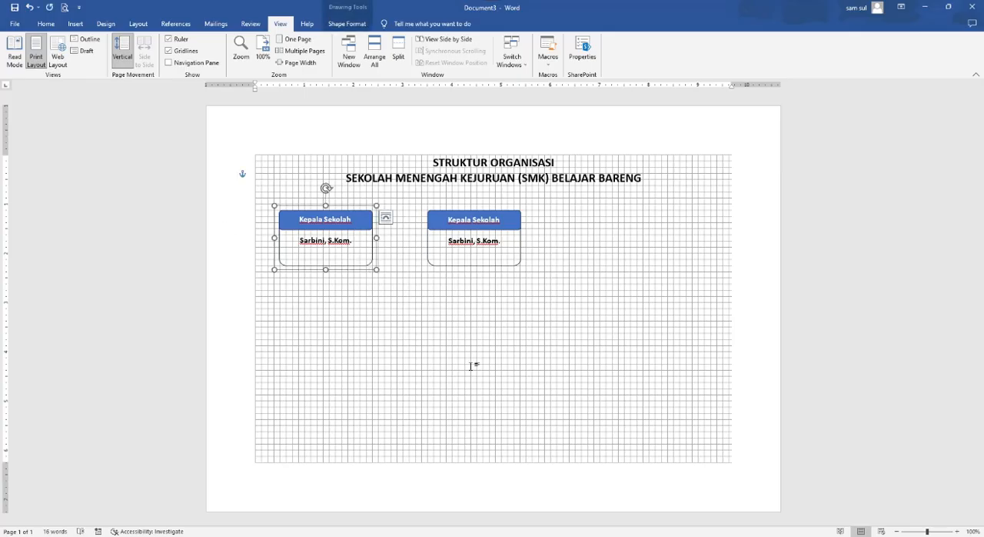
{"action": "key", "text": "ctrl+v"}
{"action": "key", "text": "ctrl+v"}
{"action": "key", "text": "ctrl+v"}
{"action": "key", "text": "ctrl+v"}
{"action": "key", "text": "ctrl+v"}
{"action": "key", "text": "ctrl+v"}
{"action": "key", "text": "ctrl+v"}
{"action": "key", "text": "ctrl+v"}
{"action": "key", "text": "ctrl+v"}
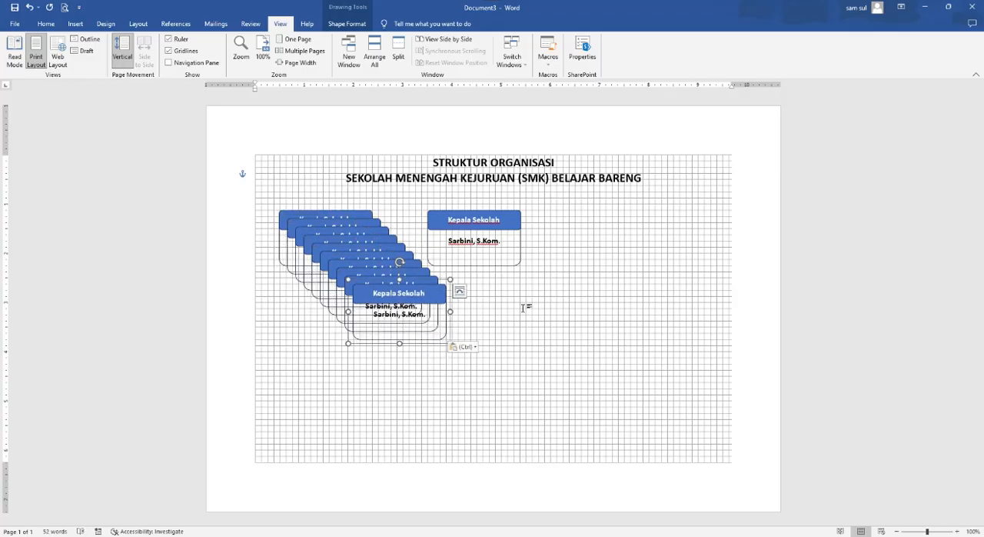
- Spread the stacked Kepala Sekolah copies across the page, leaving one beneath the original left group as the start of a second row
{"action": "left_click_drag", "start_coordinate": [433, 336], "coordinate": [704, 317]}
{"action": "left_click_drag", "start_coordinate": [431, 327], "coordinate": [336, 409]}
{"action": "left_click_drag", "start_coordinate": [391, 313], "coordinate": [437, 441]}
{"action": "left_click_drag", "start_coordinate": [394, 299], "coordinate": [738, 381]}
{"action": "left_click_drag", "start_coordinate": [381, 281], "coordinate": [359, 475]}
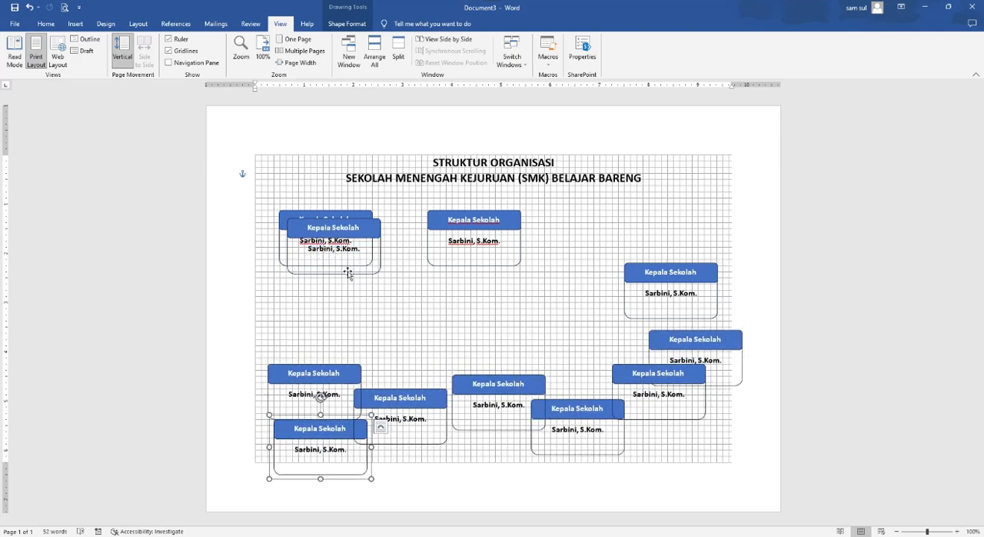
{"action": "left_click_drag", "start_coordinate": [346, 273], "coordinate": [362, 337]}
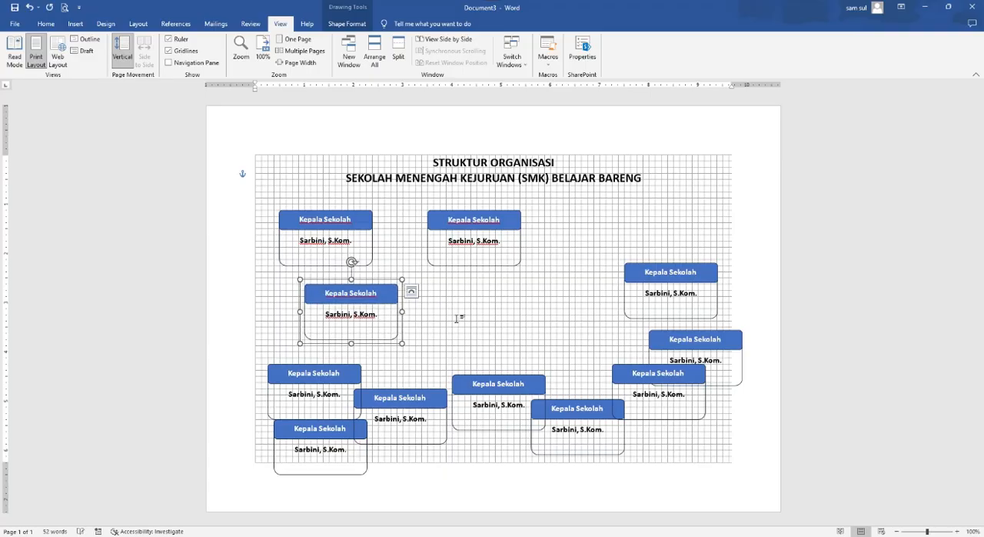
- Move the uppermost right-hand copy down and left to line up with the second-row box on the other side
{"action": "left_click", "coordinate": [662, 269]}
{"action": "key", "text": "Down"}
{"action": "key", "text": "Down"}
{"action": "key", "text": "Down"}
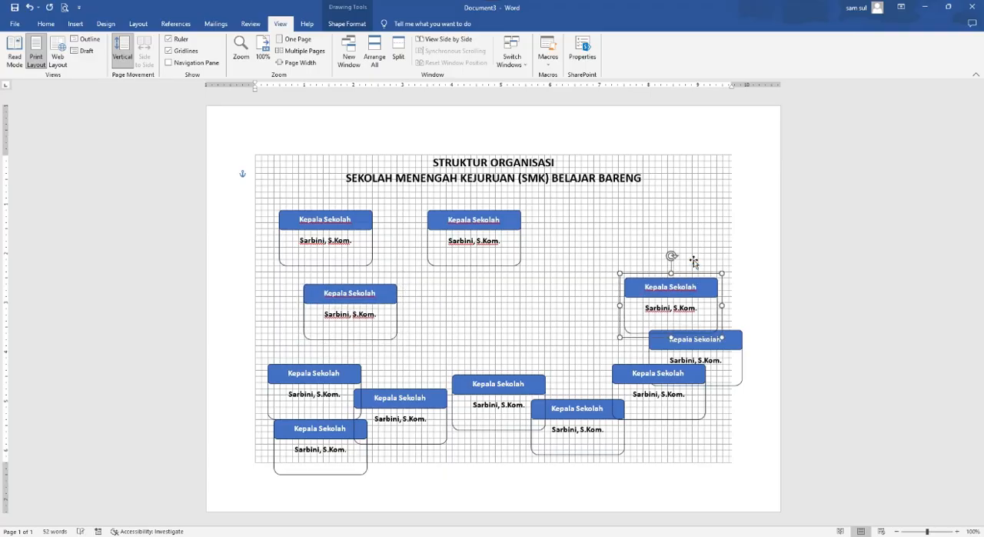
{"action": "key", "text": "Left"}
{"action": "key", "text": "Left"}
{"action": "key", "text": "Left"}
{"action": "key", "text": "Left"}
{"action": "key", "text": "Left"}
{"action": "key", "text": "Left"}
{"action": "key", "text": "Left"}
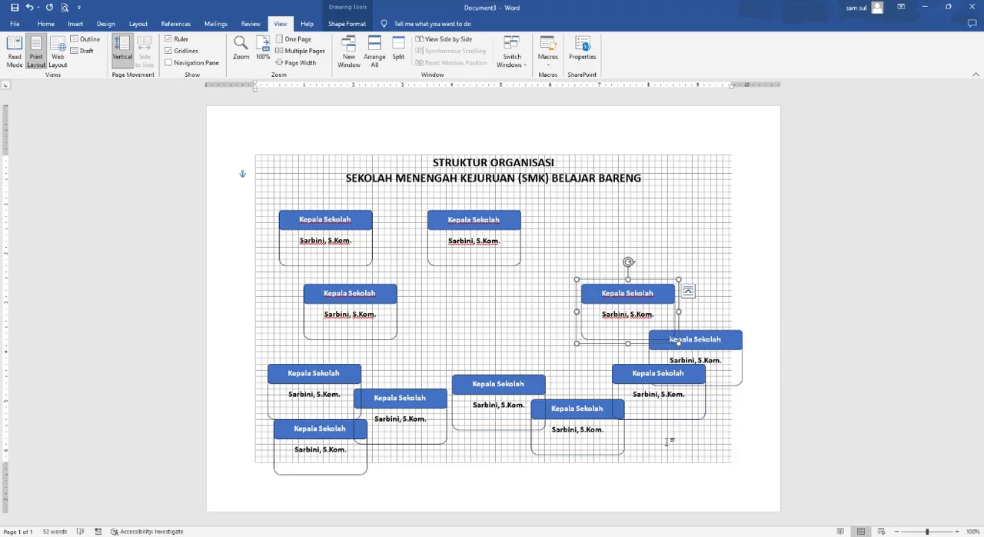
- Separate the overlapping lower-right copies, putting two near the page's bottom edge and one at the right end of the third row
{"action": "left_click_drag", "start_coordinate": [608, 454], "coordinate": [561, 493]}
{"action": "left_click_drag", "start_coordinate": [692, 419], "coordinate": [692, 494]}
{"action": "left_click_drag", "start_coordinate": [716, 385], "coordinate": [698, 412]}
- Move the copy right of the page's centre up and right, level with the third row's rightmost box
{"action": "left_click", "coordinate": [546, 397]}
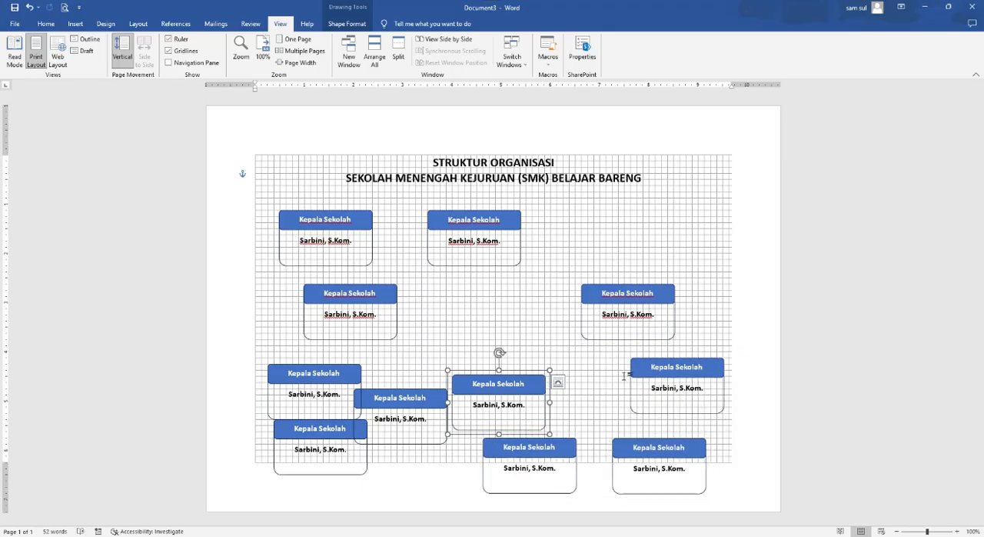
{"action": "key", "text": "Up"}
{"action": "key", "text": "Up"}
{"action": "key", "text": "Up"}
{"action": "key", "text": "Right"}
{"action": "key", "text": "Right"}
{"action": "key", "text": "Right"}
{"action": "key", "text": "Right"}
{"action": "key", "text": "Right"}
{"action": "key", "text": "Down"}
{"action": "key", "text": "Right"}
{"action": "key", "text": "Right"}
{"action": "key", "text": "Up"}
- Align the two remaining left-hand copies with the third row, completing a row of four separate boxes
{"action": "left_click", "coordinate": [446, 439]}
{"action": "key", "text": "Right"}
{"action": "key", "text": "Right"}
{"action": "key", "text": "Right"}
{"action": "key", "text": "Right"}
{"action": "key", "text": "Right"}
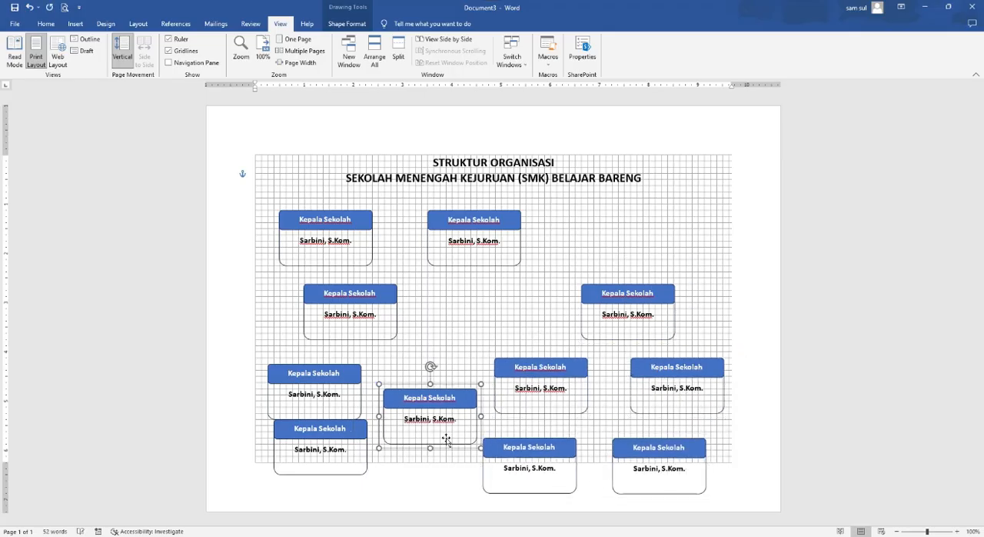
{"action": "key", "text": "Up"}
{"action": "key", "text": "Up"}
{"action": "key", "text": "Up"}
{"action": "key", "text": "Up"}
{"action": "key", "text": "Up"}
{"action": "key", "text": "Left"}
{"action": "key", "text": "Left"}
{"action": "left_click", "coordinate": [315, 367]}
{"action": "key", "text": "Up"}
{"action": "key", "text": "Left"}
{"action": "key", "text": "Left"}
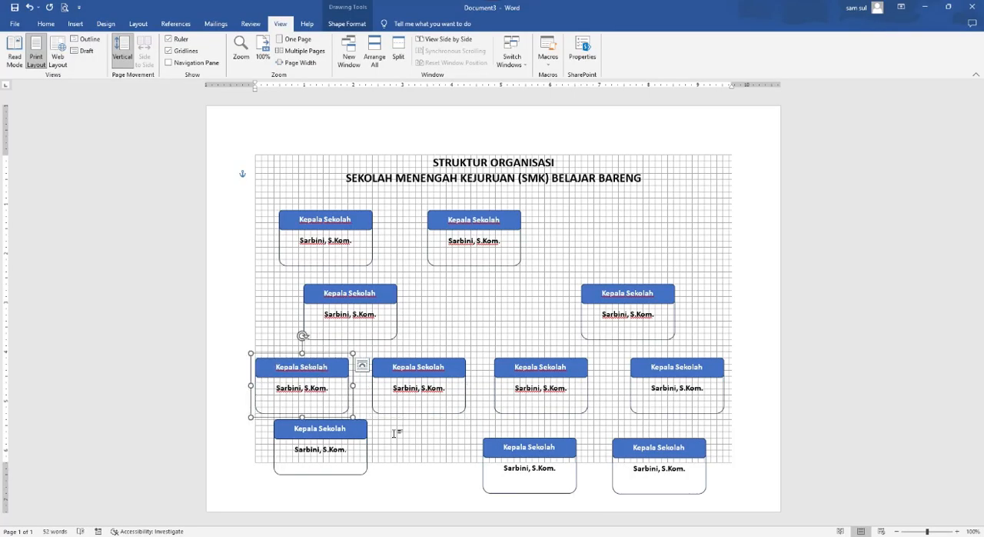
- Delete the two surplus Kepala Sekolah boxes at the lower right of the page
{"action": "left_click", "coordinate": [547, 444]}
{"action": "key", "text": "Delete"}
{"action": "left_click", "coordinate": [650, 440]}
{"action": "key", "text": "Delete"}
- Move the remaining bottom box right to the page's centre, beneath the row of four
{"action": "left_click", "coordinate": [358, 420]}
{"action": "key", "text": "Right"}
{"action": "key", "text": "Right"}
{"action": "key", "text": "Right"}
{"action": "key", "text": "Right"}
{"action": "key", "text": "Right"}
{"action": "key", "text": "Right"}
{"action": "key", "text": "Right"}
{"action": "key", "text": "Right"}
{"action": "key", "text": "Right"}
{"action": "key", "text": "Right"}
{"action": "key", "text": "Right"}
{"action": "key", "text": "Right"}
{"action": "key", "text": "Right"}
{"action": "key", "text": "Right"}
{"action": "key", "text": "Right"}
{"action": "key", "text": "Right"}
{"action": "key", "text": "Right"}
{"action": "key", "text": "Right"}
{"action": "key", "text": "Right"}
{"action": "key", "text": "Right"}
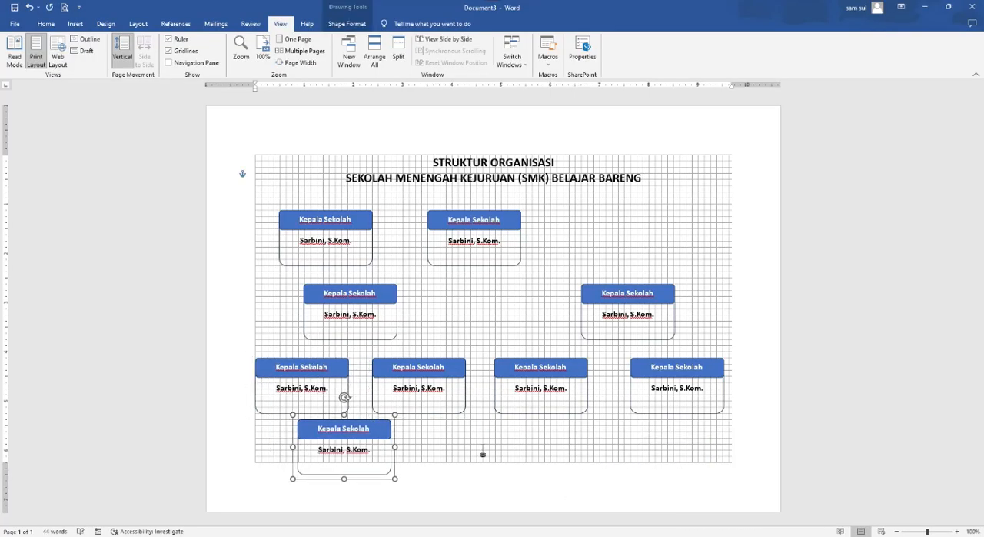
- Raise the second-row, third-row and bottom boxes by one grid square each
{"action": "left_click", "coordinate": [390, 289]}
{"action": "key", "text": "Up"}
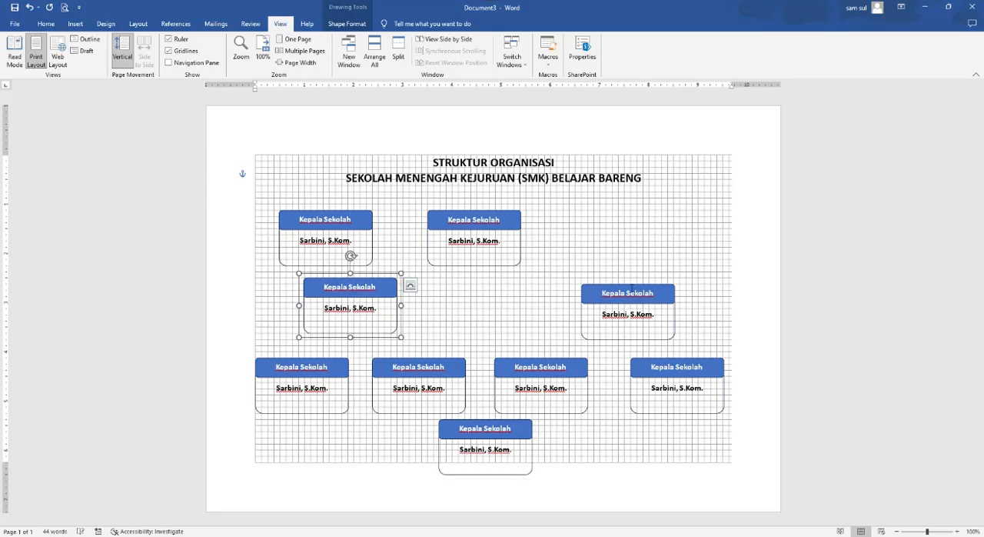
{"action": "left_click", "coordinate": [639, 307]}
{"action": "key", "text": "Up"}
{"action": "left_click", "coordinate": [431, 384]}
{"action": "key", "text": "Up"}
{"action": "left_click", "coordinate": [538, 366]}
{"action": "key", "text": "Up"}
{"action": "left_click", "coordinate": [676, 384]}
{"action": "key", "text": "Up"}
{"action": "left_click", "coordinate": [500, 457]}
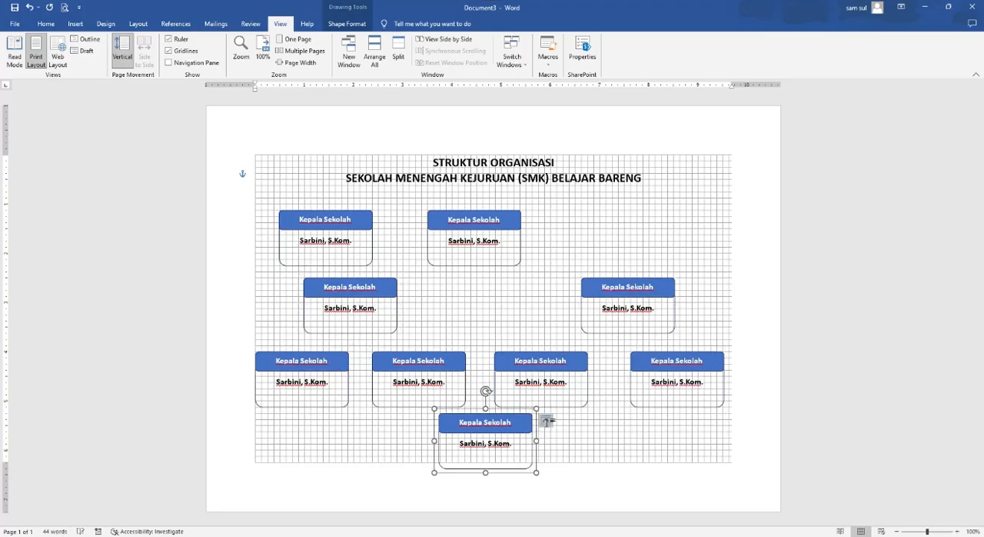
{"action": "key", "text": "Up"}
- Raise both top-row boxes by one grid square, closer to the title
{"action": "left_click", "coordinate": [360, 214]}
{"action": "key", "text": "Up"}
{"action": "left_click", "coordinate": [472, 214]}
{"action": "key", "text": "Up"}
- Raise the second-row, third-row and bottom boxes another grid square so the bottom box fits within the gridlines
{"action": "left_click", "coordinate": [369, 281]}
{"action": "key", "text": "Up"}
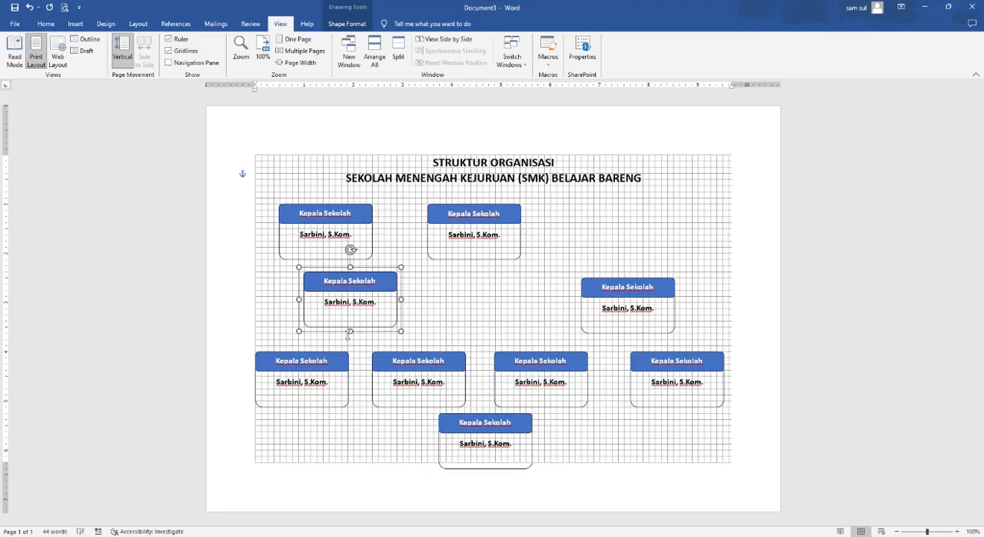
{"action": "left_click", "coordinate": [334, 356]}
{"action": "key", "text": "Up"}
{"action": "key", "text": "Up"}
{"action": "left_click", "coordinate": [539, 355]}
{"action": "key", "text": "Up"}
{"action": "left_click", "coordinate": [677, 358]}
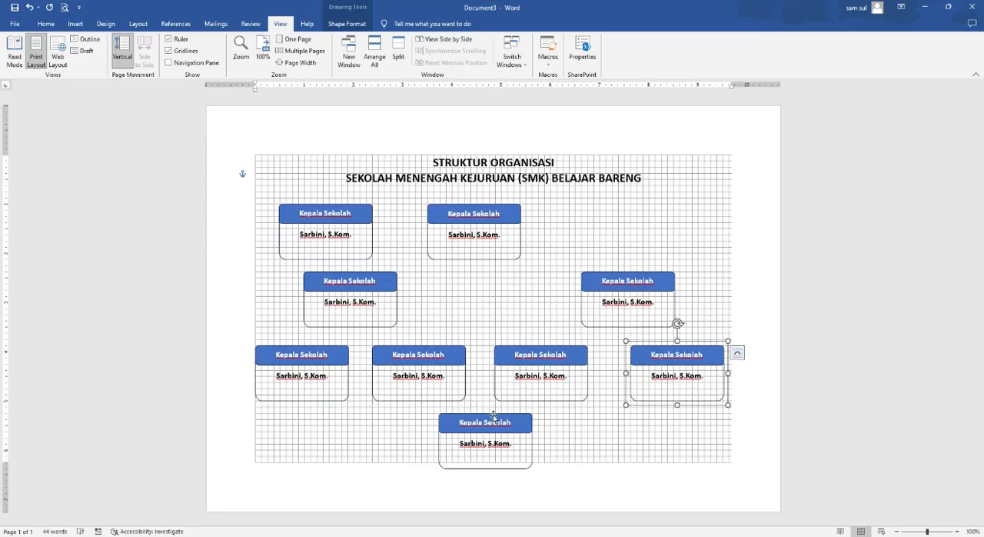
{"action": "key", "text": "Up"}
{"action": "left_click", "coordinate": [485, 431]}
{"action": "key", "text": "Up"}
{"action": "left_click", "coordinate": [613, 479]}
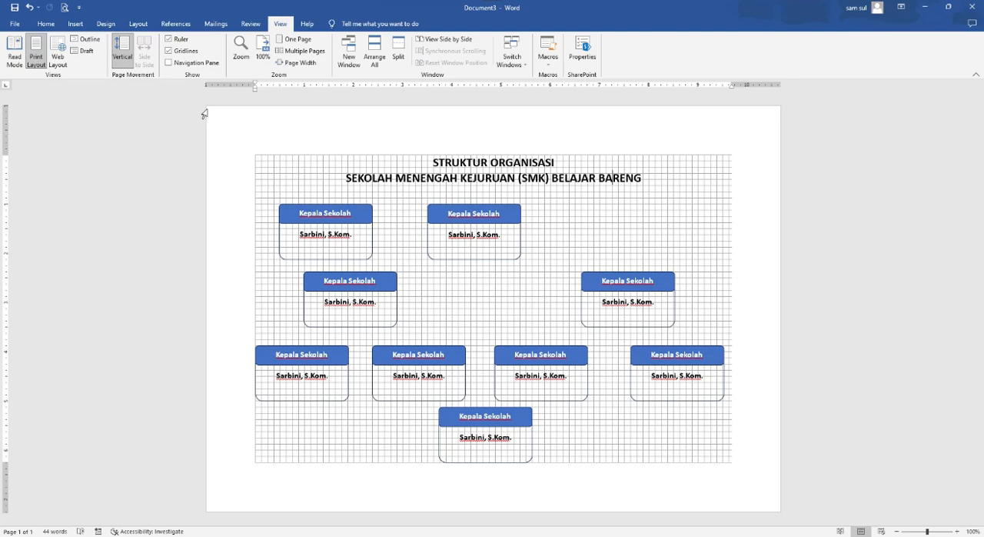
- Start a straight line connector at the bottom edge of the top centre box
{"action": "left_click", "coordinate": [76, 24]}
{"action": "left_click", "coordinate": [140, 53]}
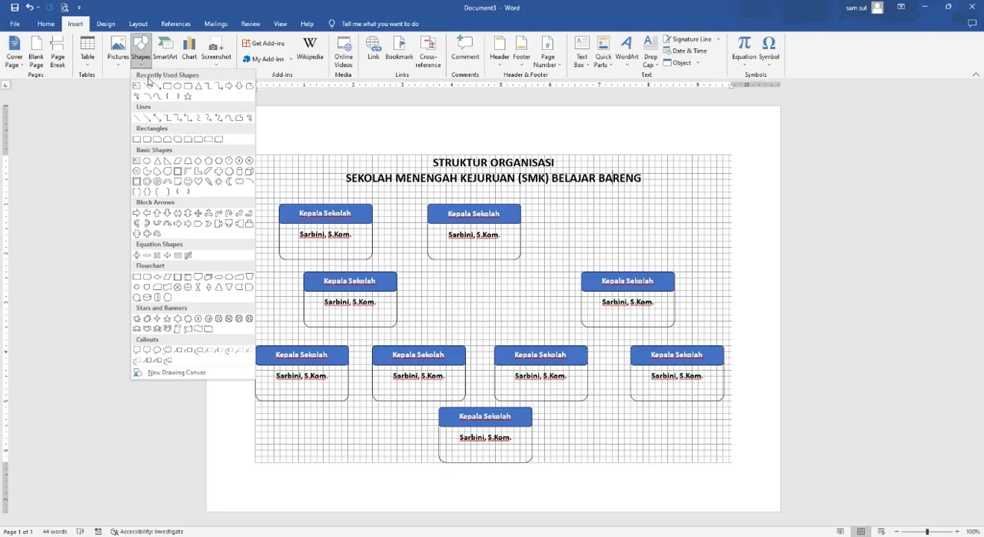
{"action": "left_click", "coordinate": [147, 86]}
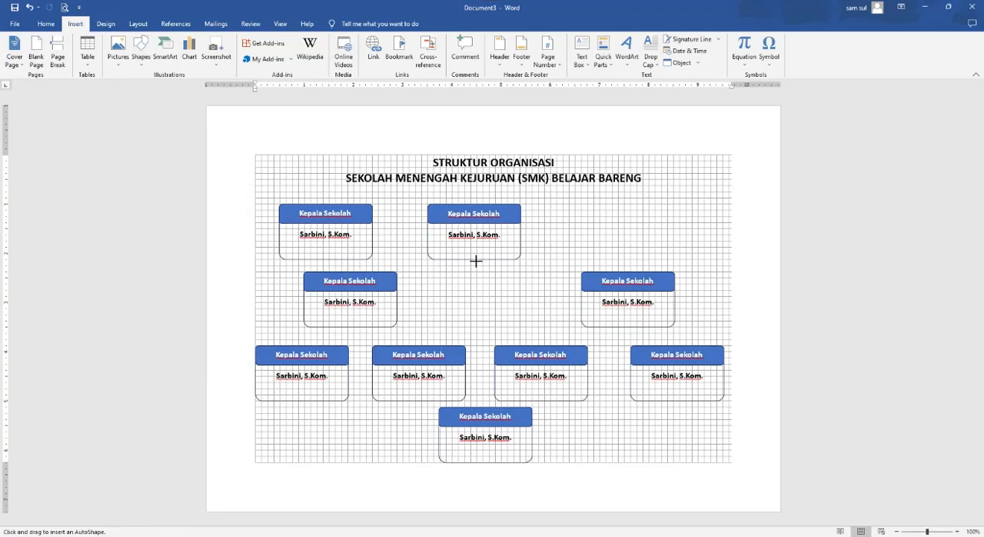